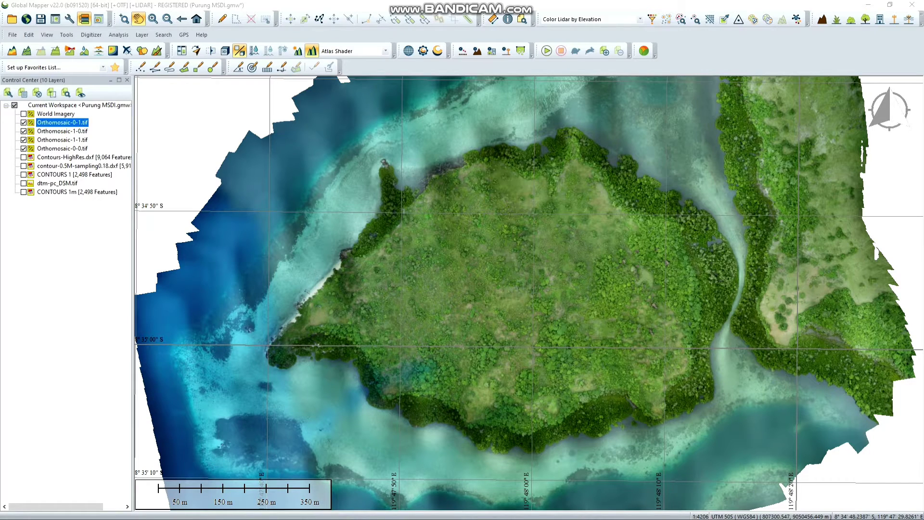
Step: Show the DSM layer, hide the 0.5 m contours, and add 'Point 1' on a new 'Poin' layer
left_click(24, 183)
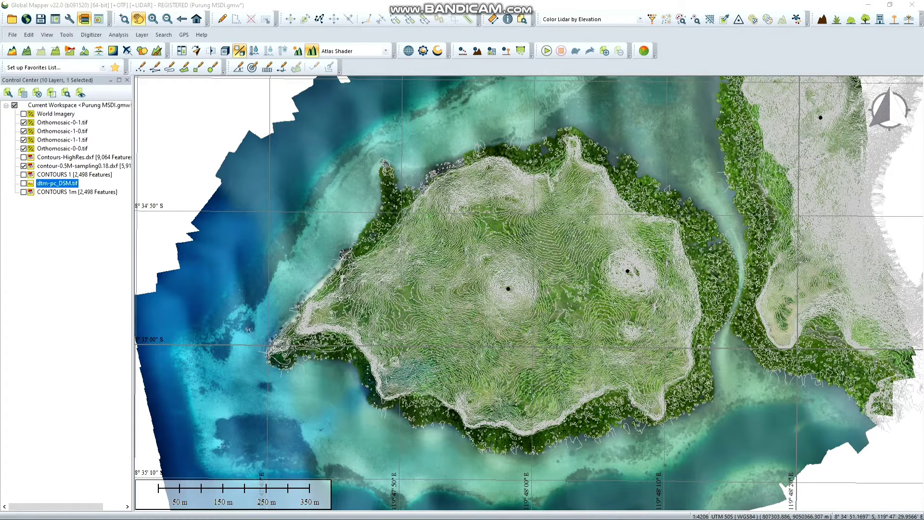
left_click(24, 165)
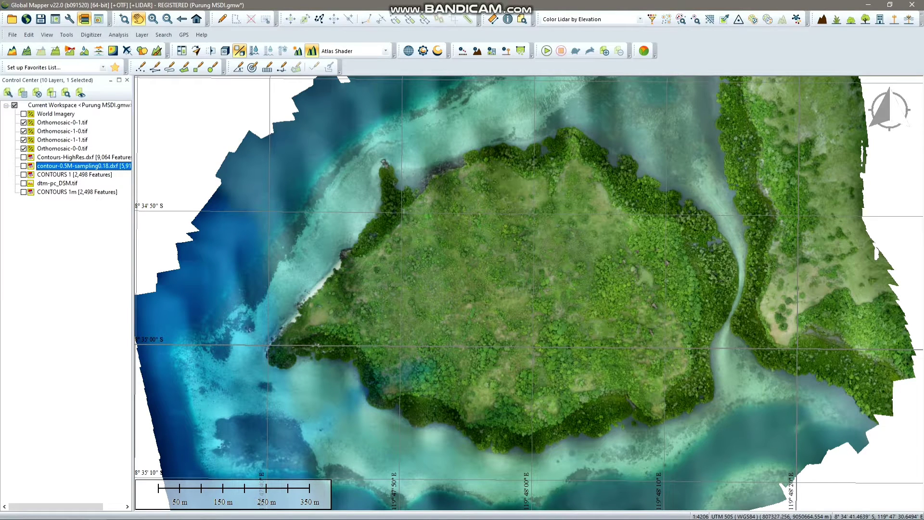
left_click(140, 67)
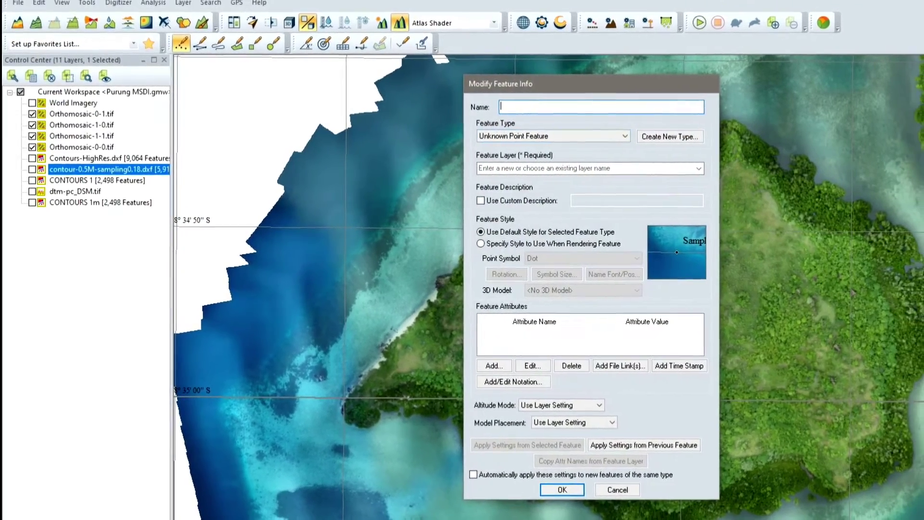
type("Poin")
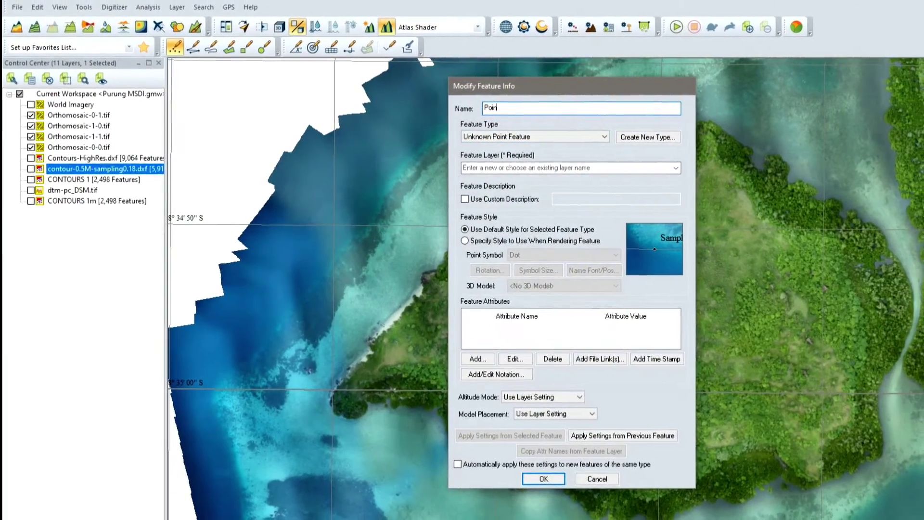
type("t ")
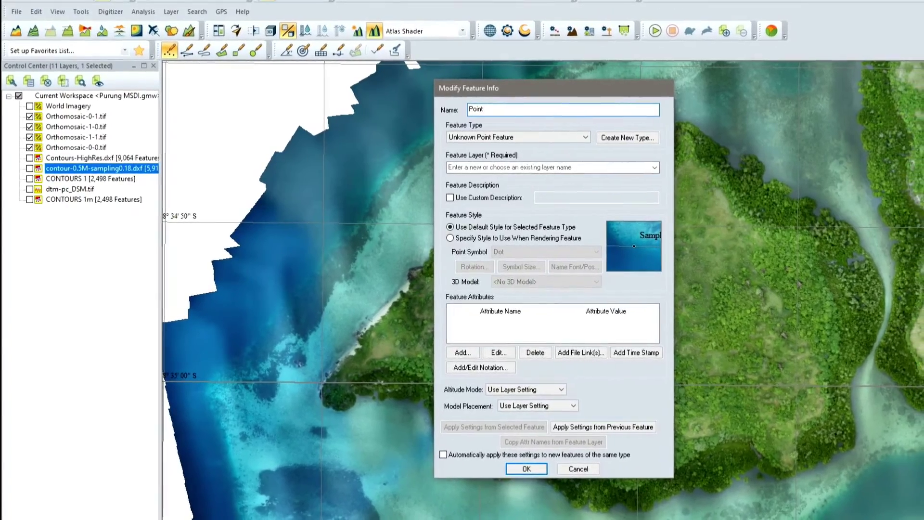
type("1")
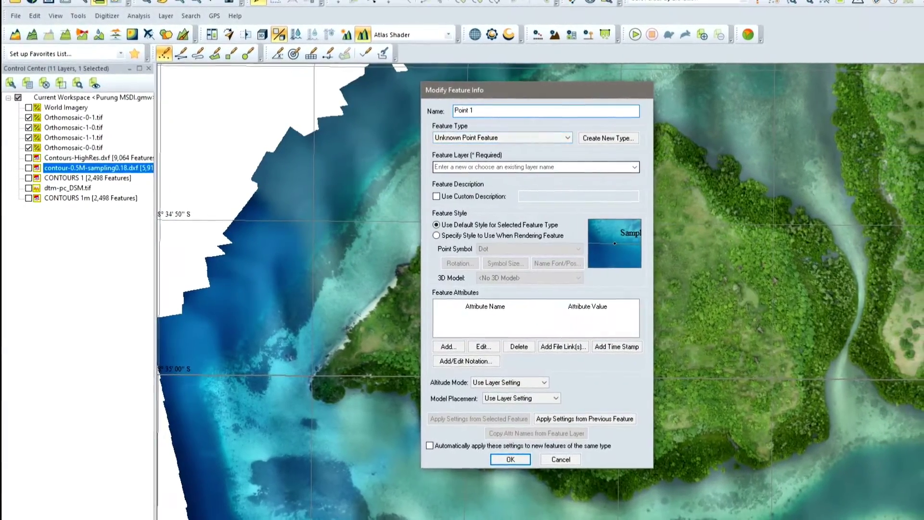
key("Tab")
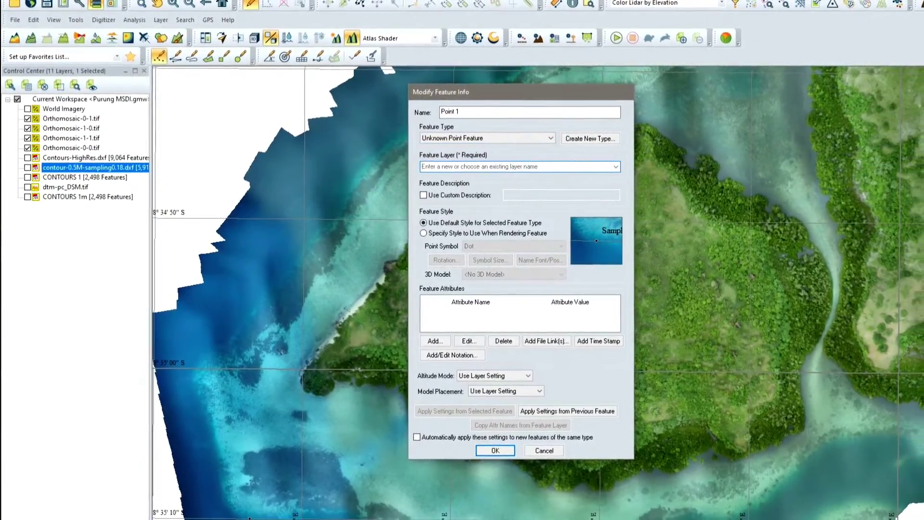
type("Poin")
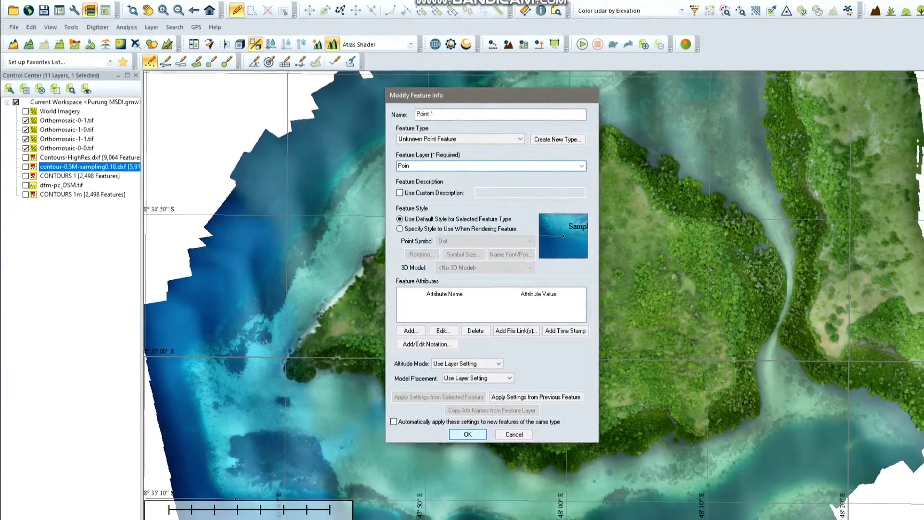
left_click(470, 436)
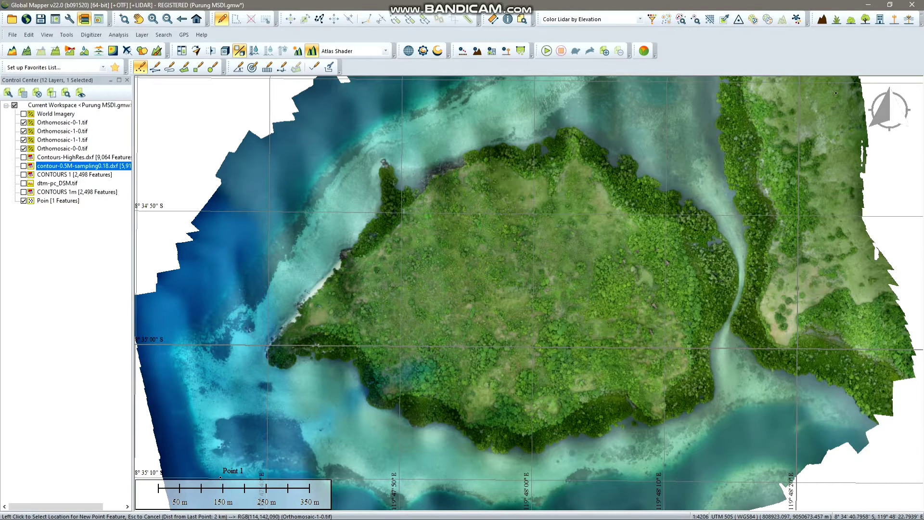
Step: Place 'Point 2' near the map's top-right corner on the Poin layer
left_click(835, 93)
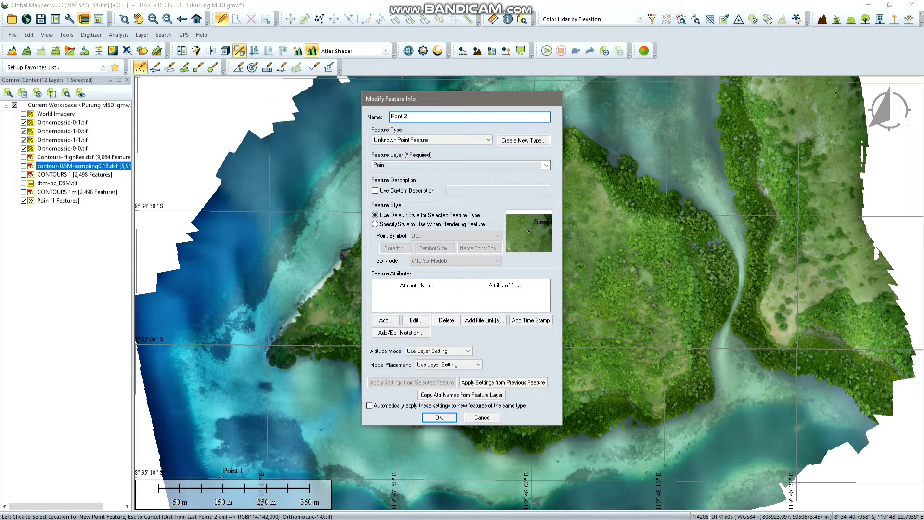
left_click(836, 93)
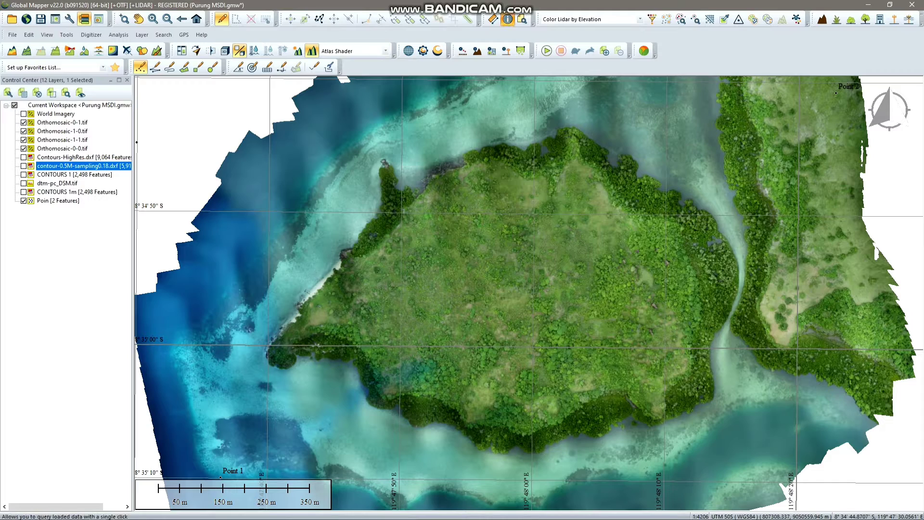
left_click(507, 20)
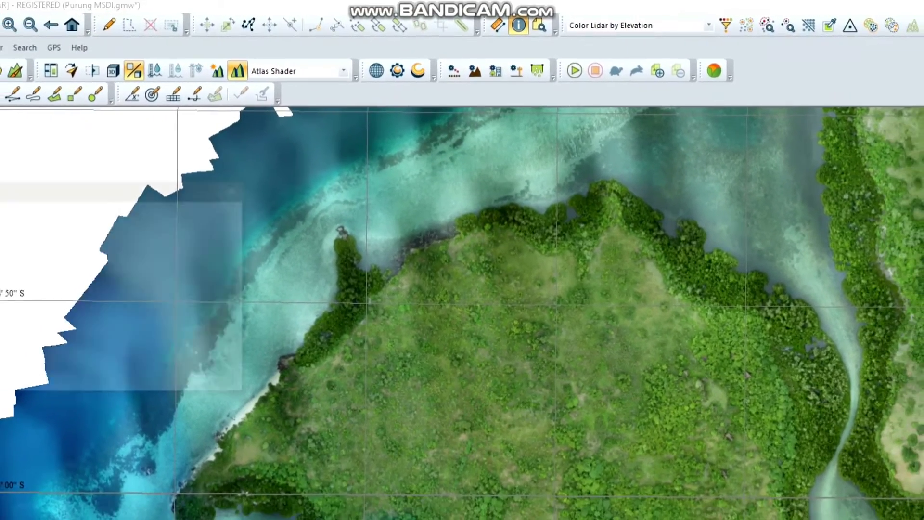
left_click(330, 248)
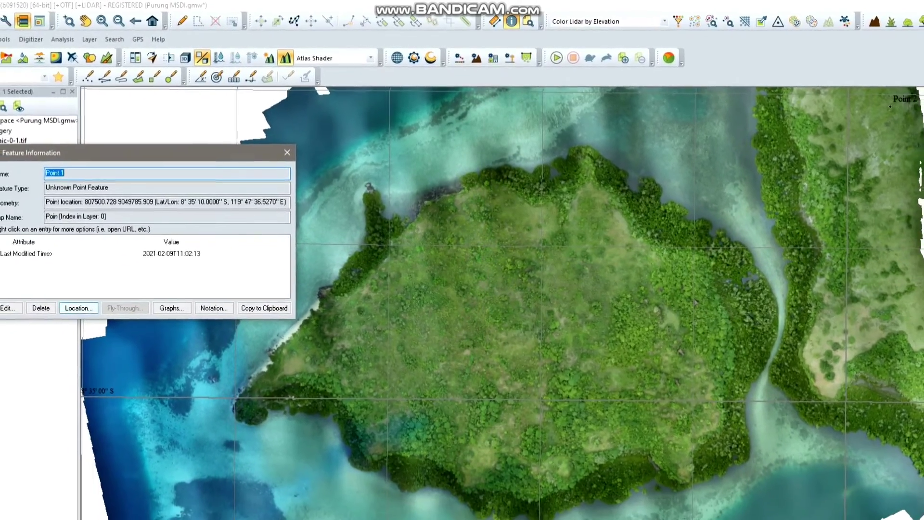
left_click(67, 316)
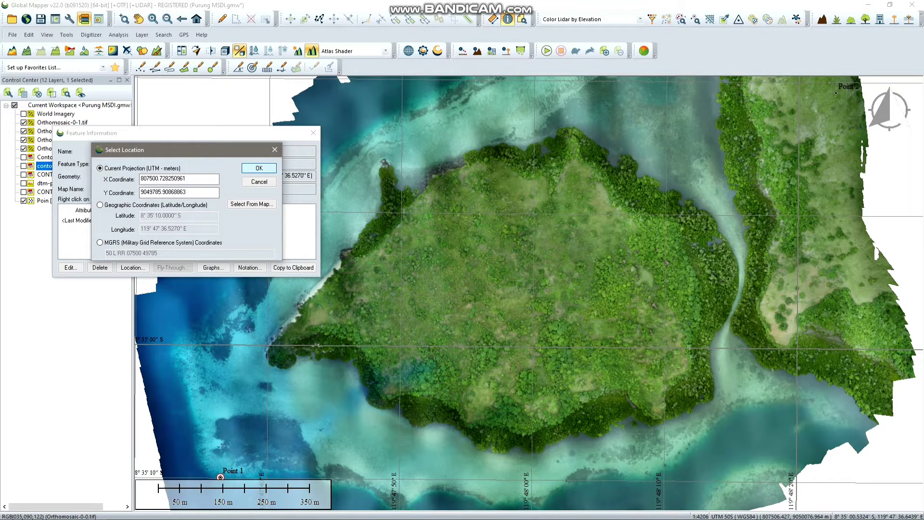
left_click(259, 168)
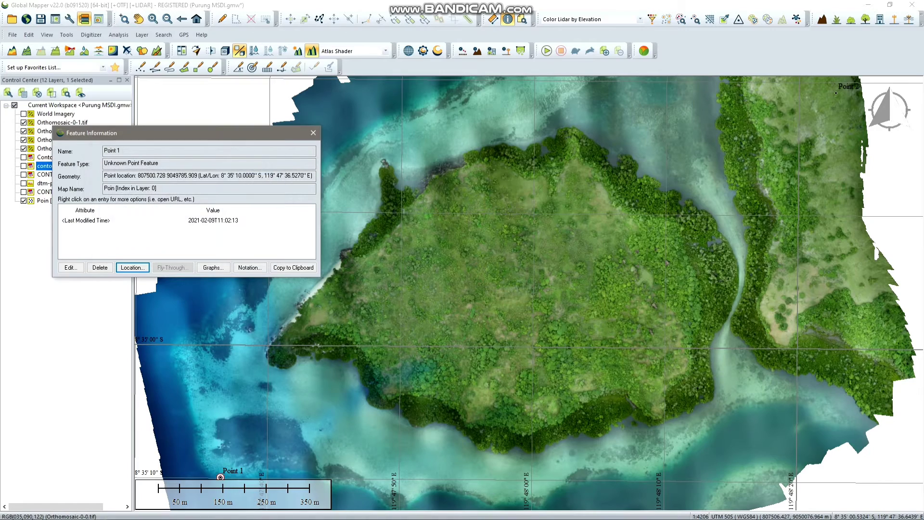
left_click(313, 132)
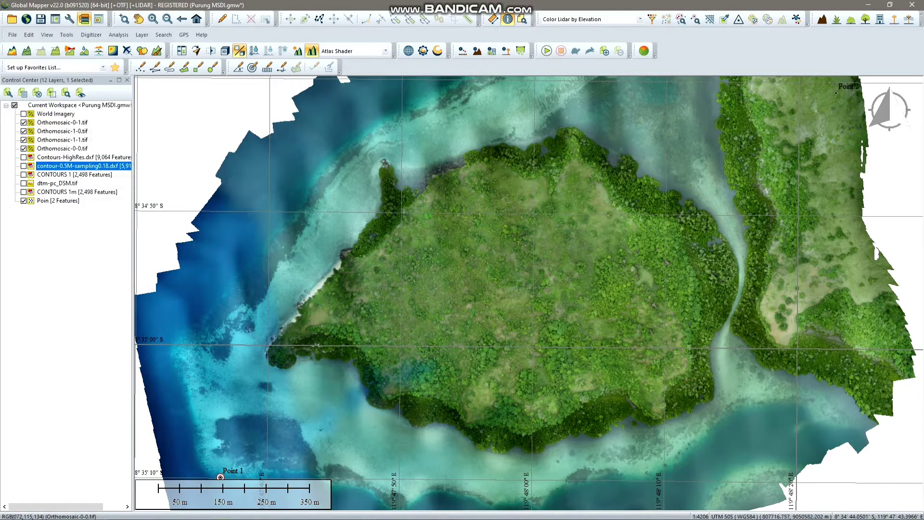
Step: Paste Point 1's X coordinate 807500.728250961 from its location details into the notes
left_click(889, 5)
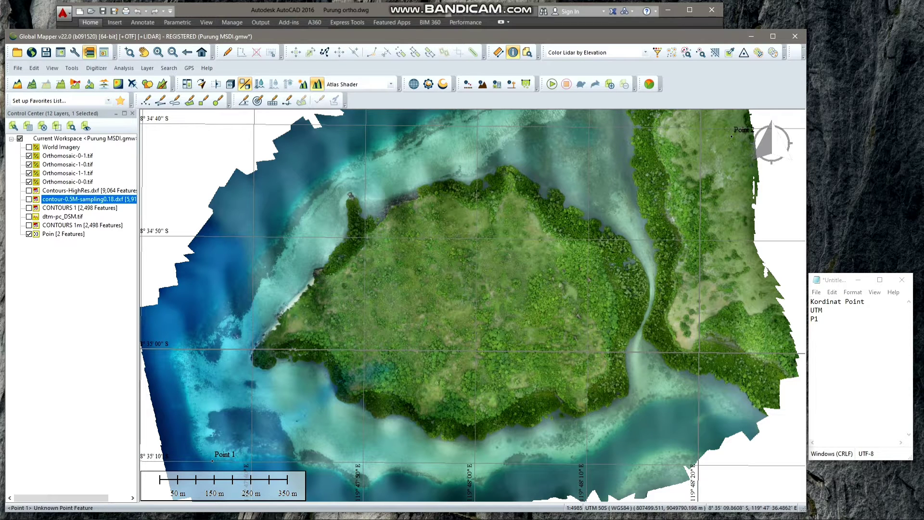
left_click(212, 460)
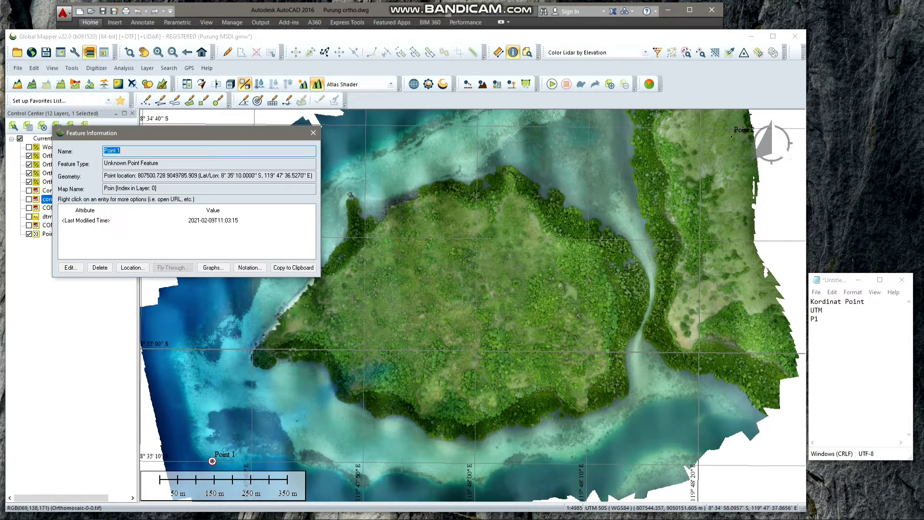
left_click(133, 268)
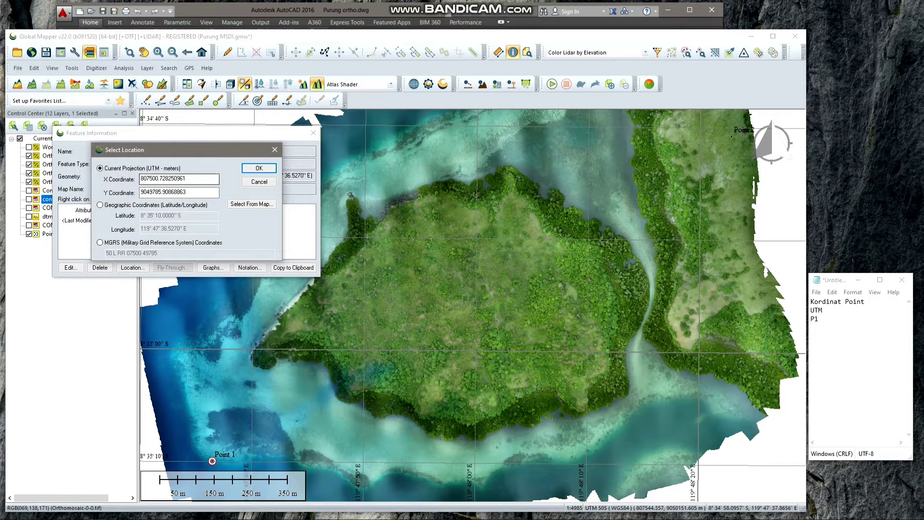
right_click(154, 178)
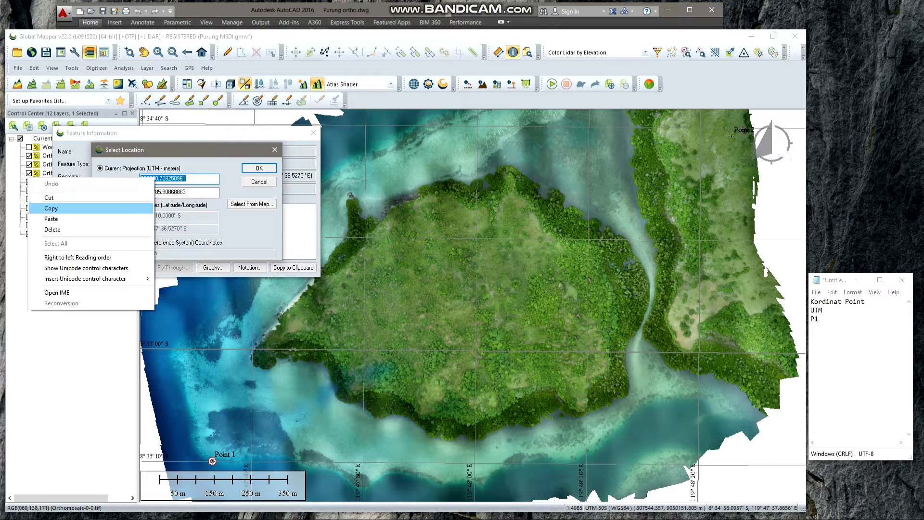
left_click(51, 208)
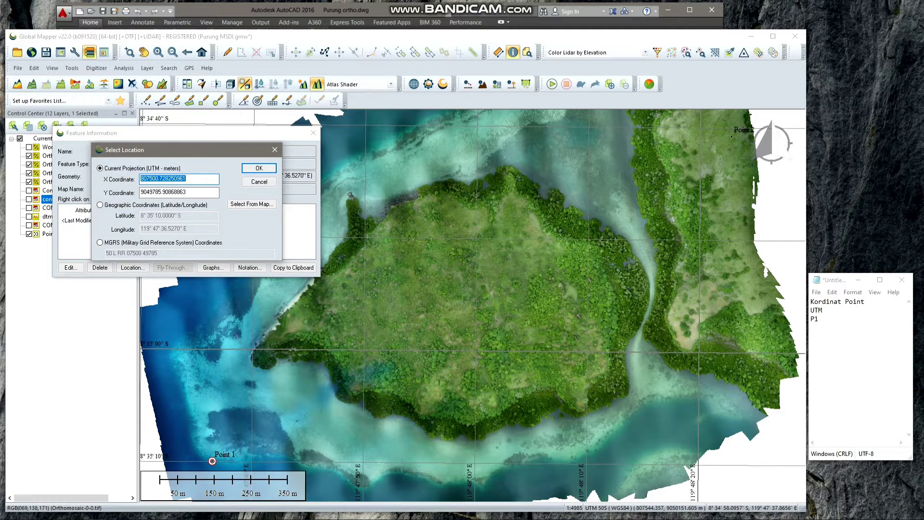
left_click(818, 327)
right_click(818, 327)
left_click(714, 368)
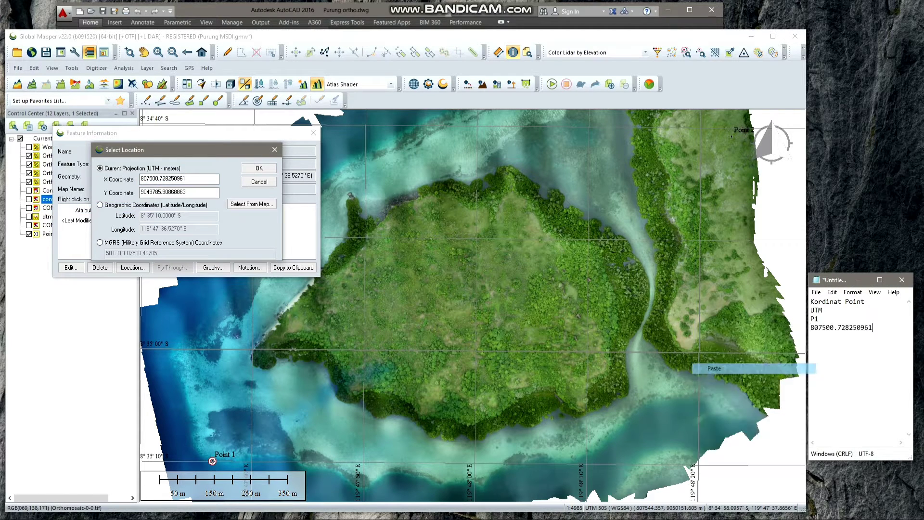
Step: Paste Point 1's Y coordinate 9049785.90868863 below the X value and close the dialogs
double_click(157, 192)
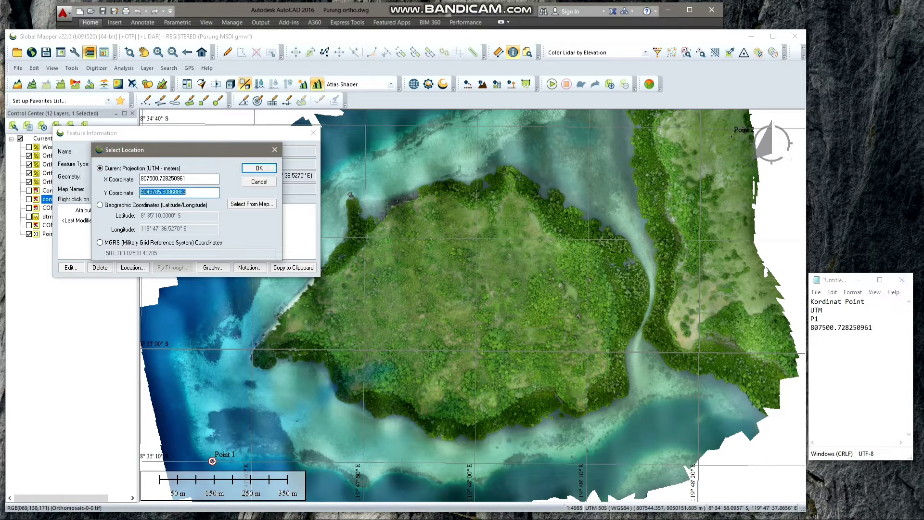
right_click(158, 192)
left_click(53, 222)
key("alt+Tab")
right_click(824, 337)
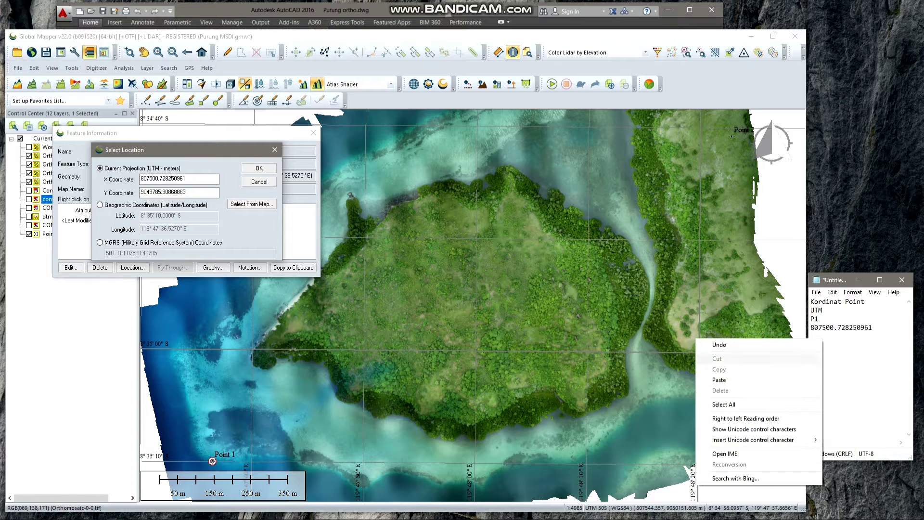
left_click(751, 380)
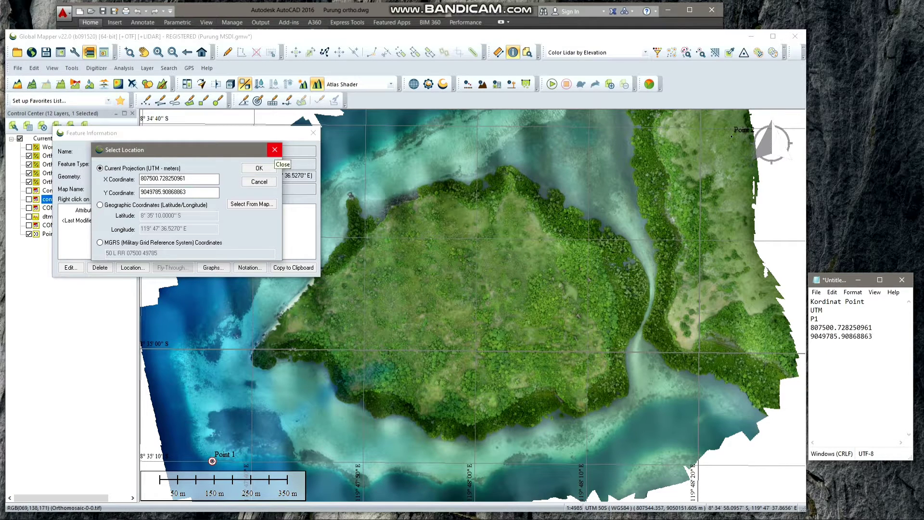
left_click(275, 149)
left_click(313, 132)
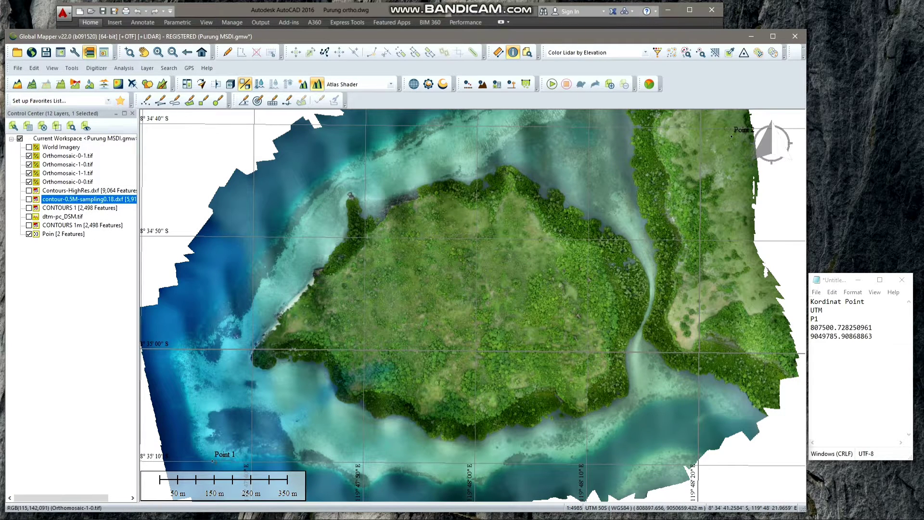
Step: Add a P2 heading to the notes and paste Point 2's X coordinate 808923.097475323 under it
left_click(731, 136)
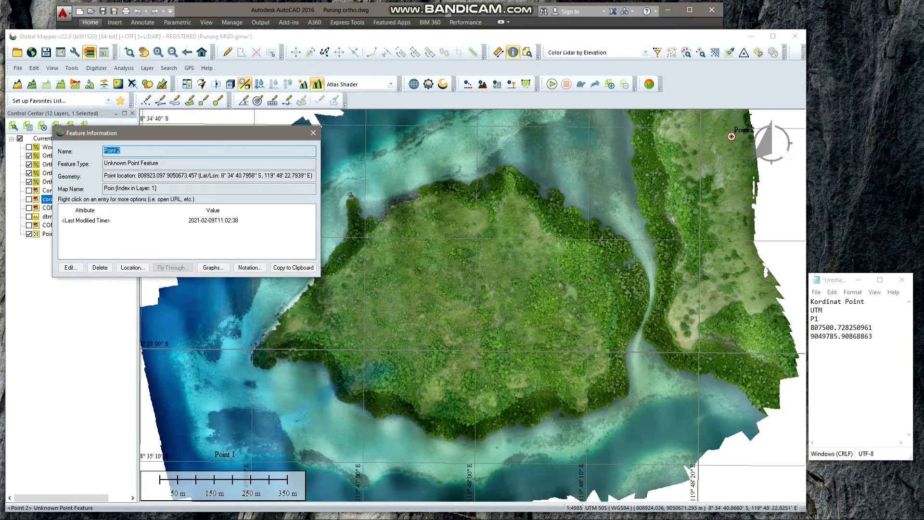
left_click(130, 267)
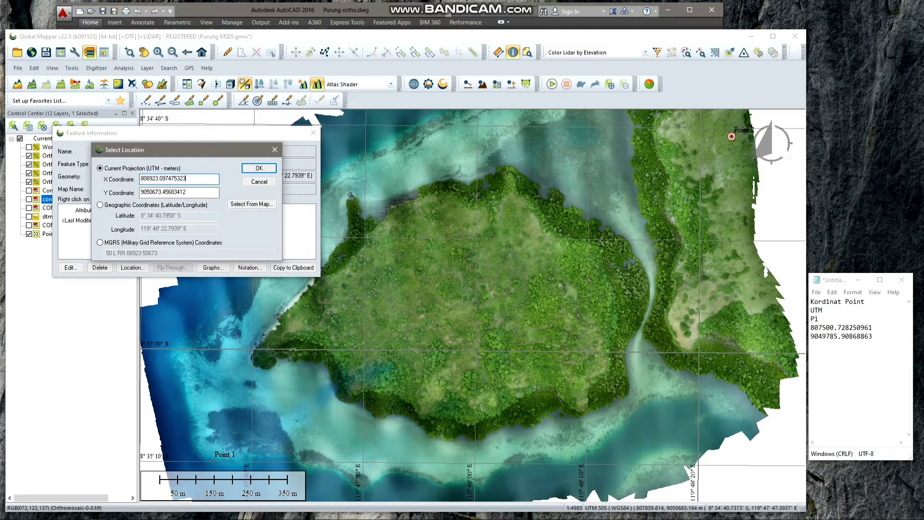
double_click(185, 178)
right_click(179, 178)
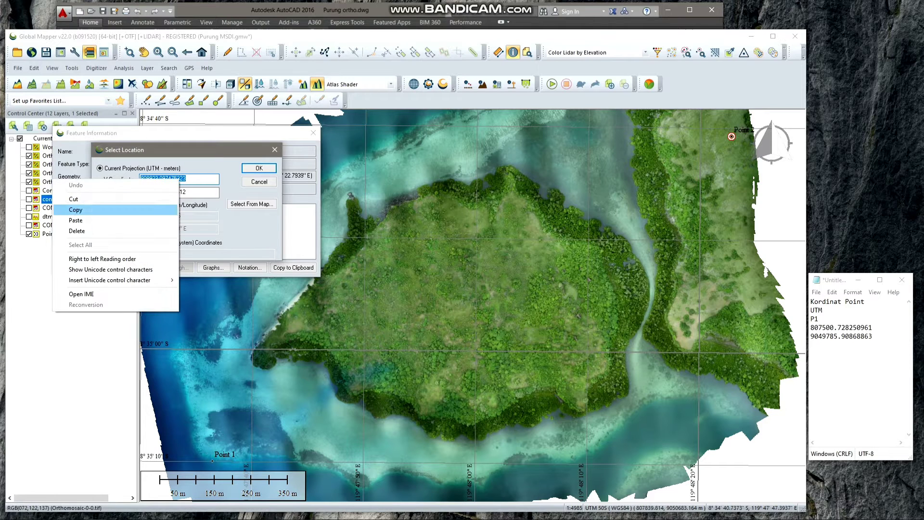
left_click(75, 209)
left_click(826, 336)
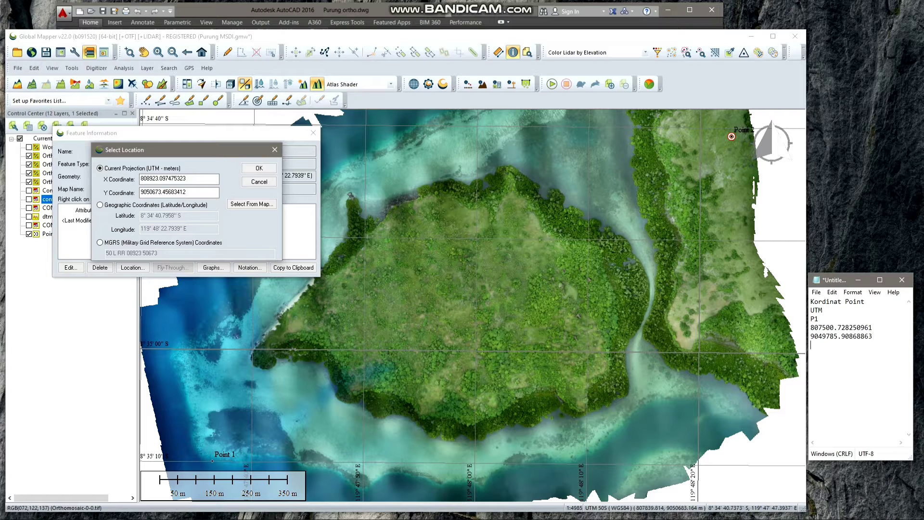
key("Return")
type("P2")
key("Return")
right_click(821, 355)
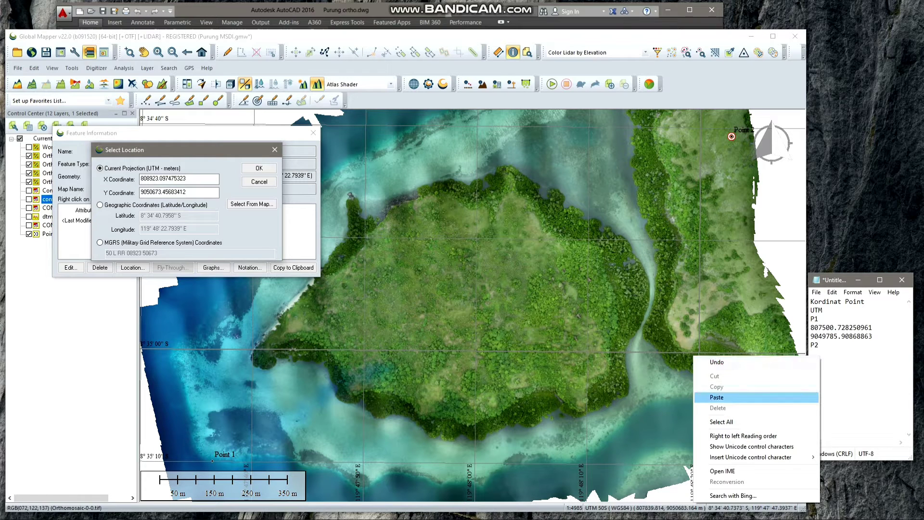
left_click(750, 397)
Step: Paste Point 2's Y coordinate 9050673.45683412 below the X value and close the dialogs
double_click(164, 179)
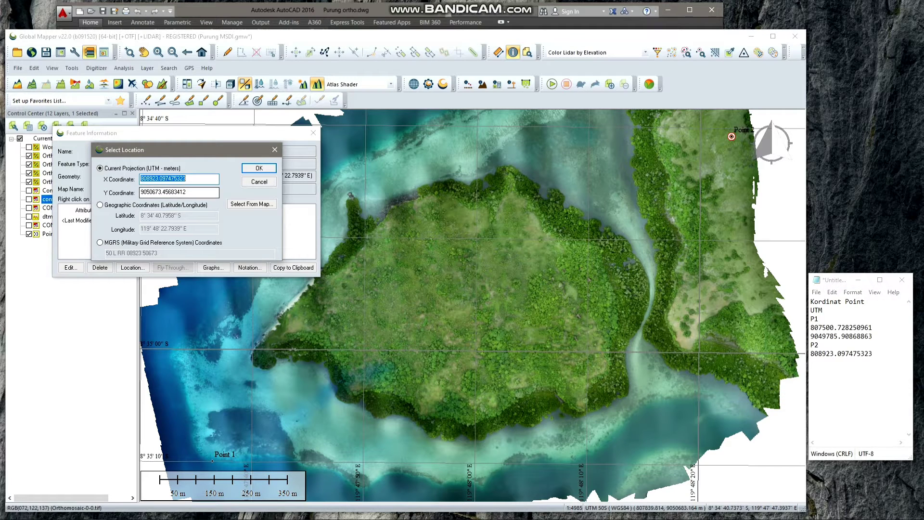
right_click(176, 194)
left_click(70, 225)
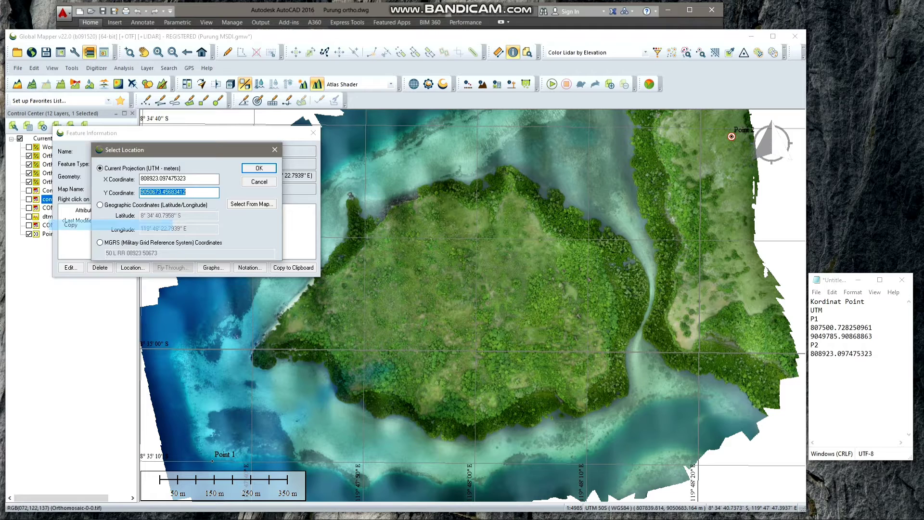
key("alt+Tab")
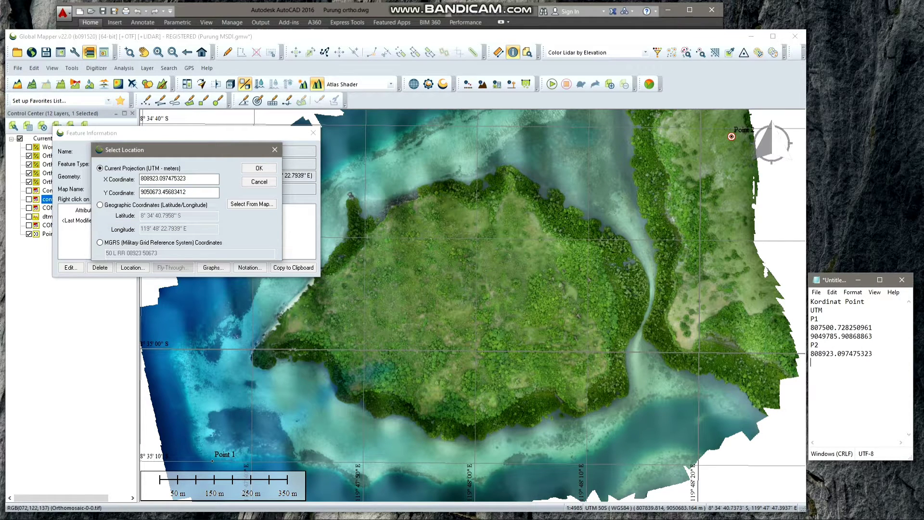
right_click(823, 363)
left_click(705, 406)
key("alt+Tab")
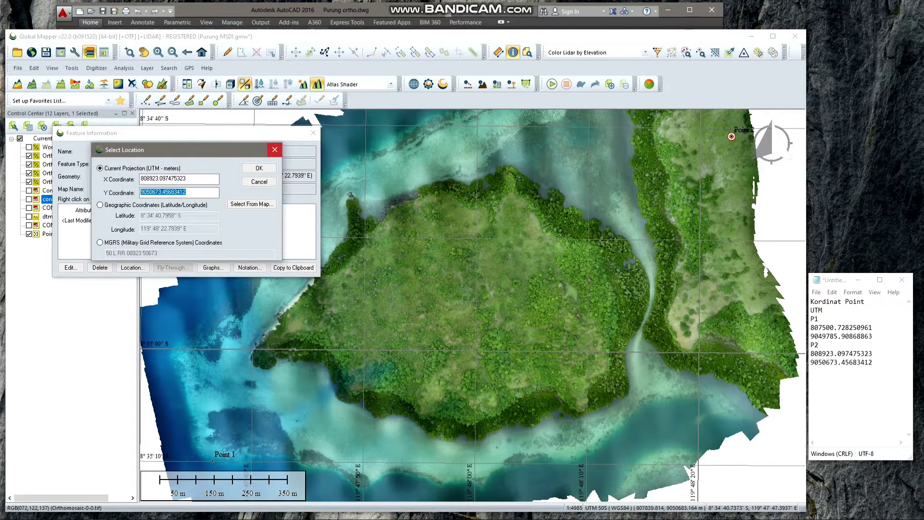
key("Escape")
key("Escape")
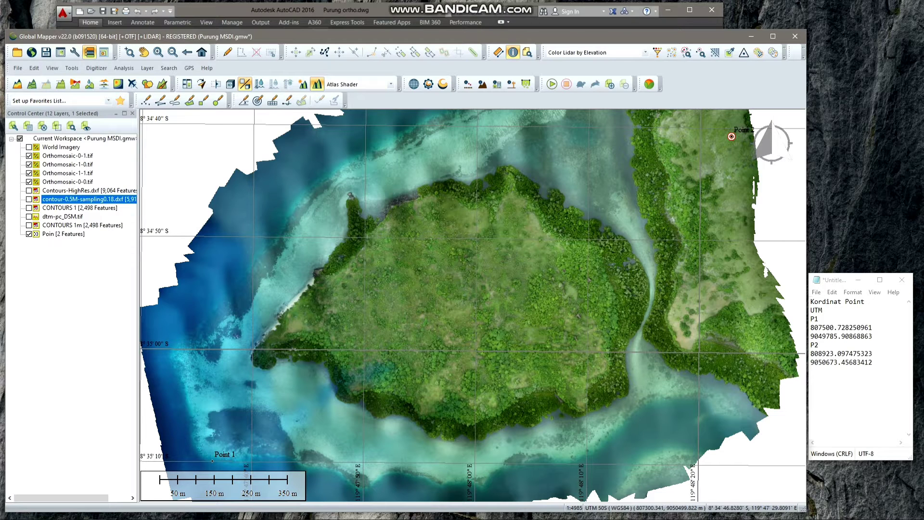
Step: Style the Poin layer's points as 'Dot - Orange' with scale factor 2
left_click(63, 234)
right_click(56, 234)
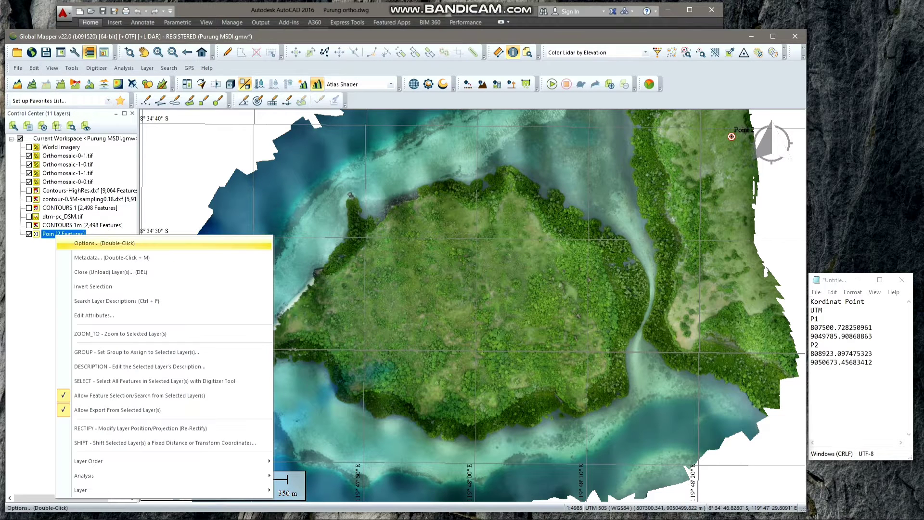
left_click(96, 241)
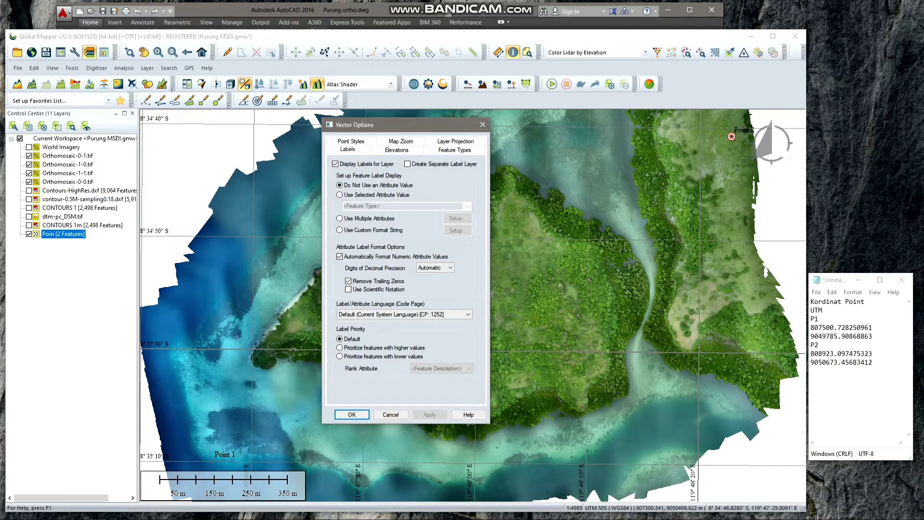
left_click(350, 140)
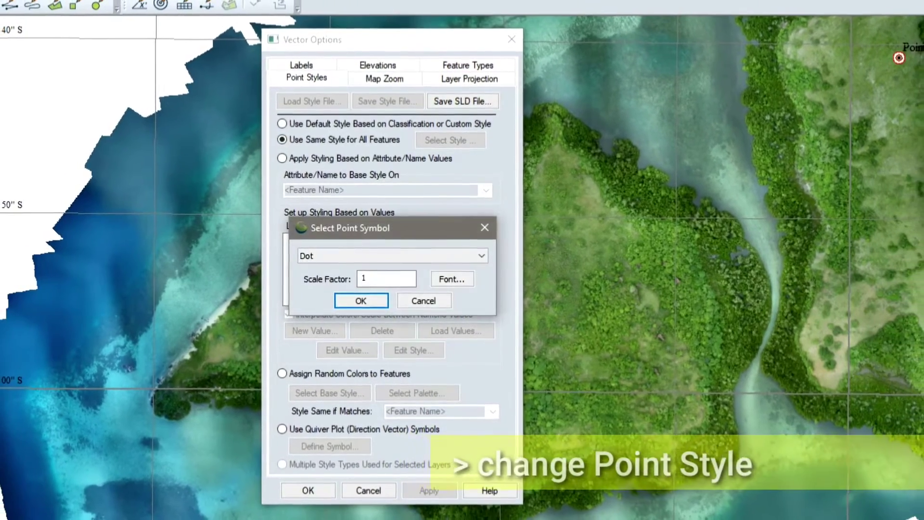
left_click(480, 255)
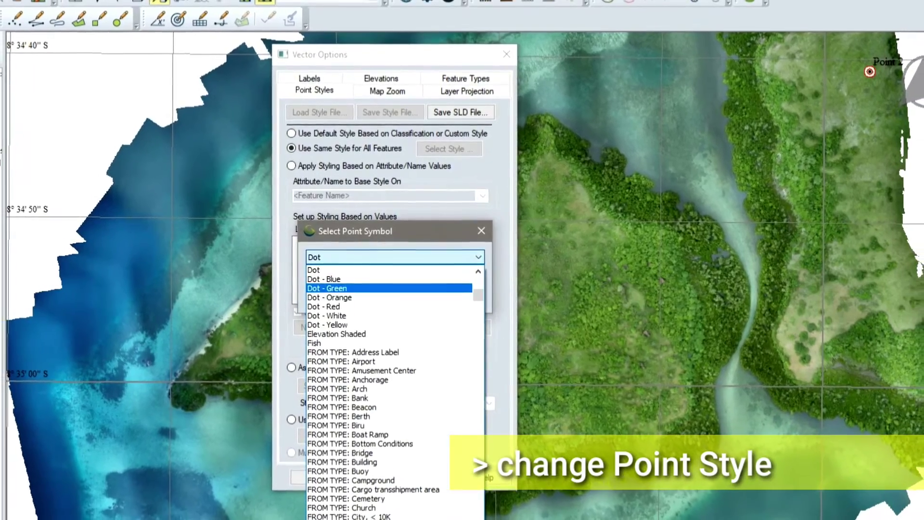
key("Return")
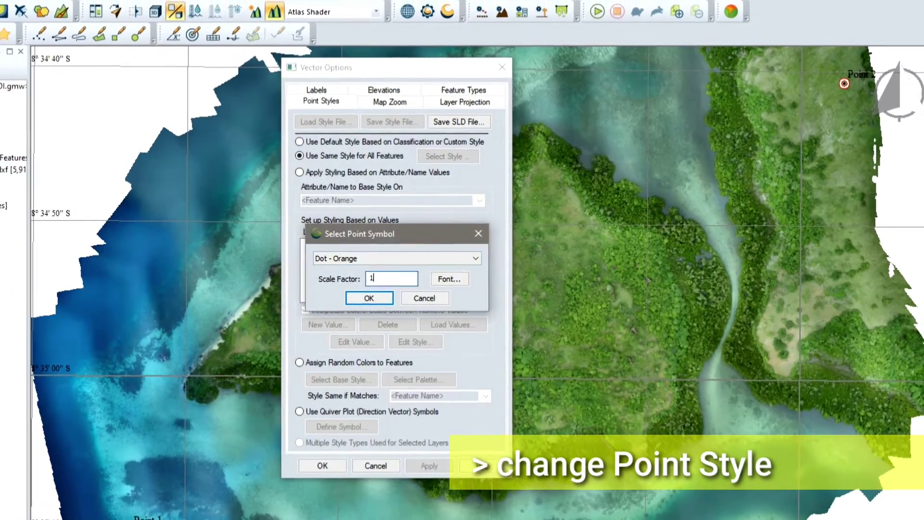
type("2")
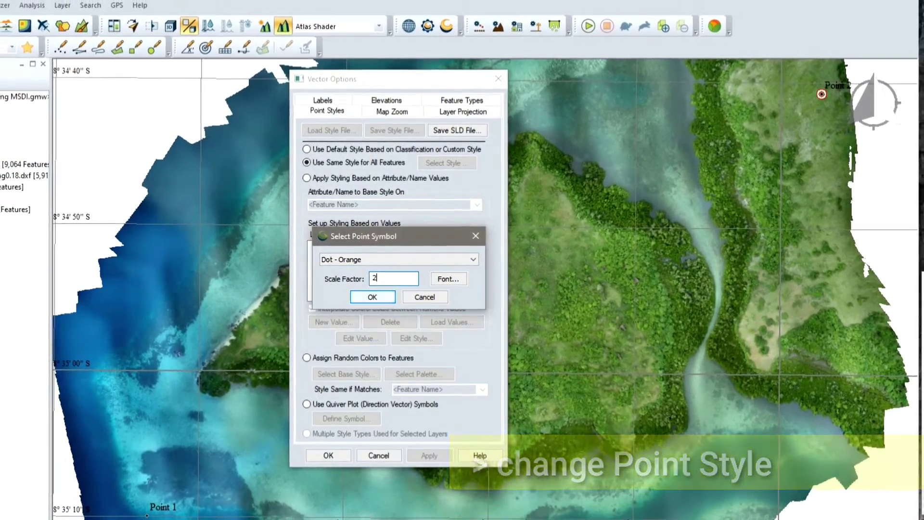
key("Return")
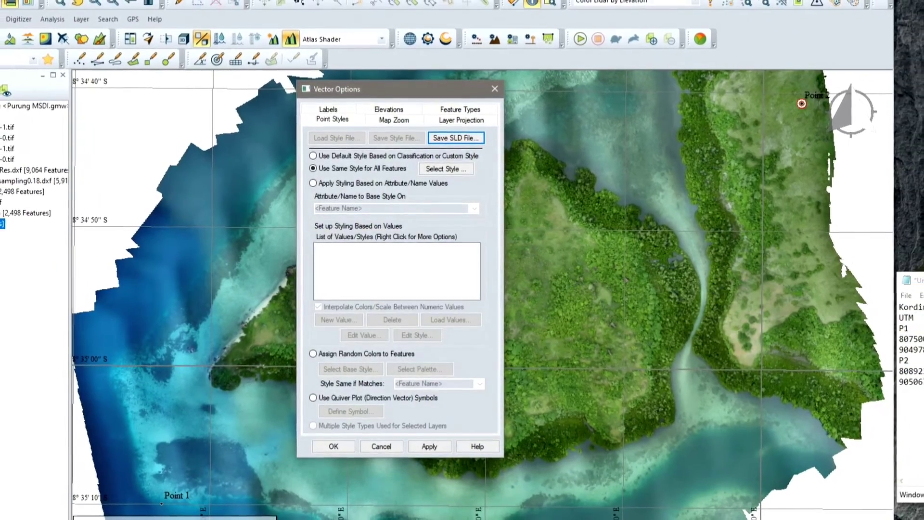
key("Return")
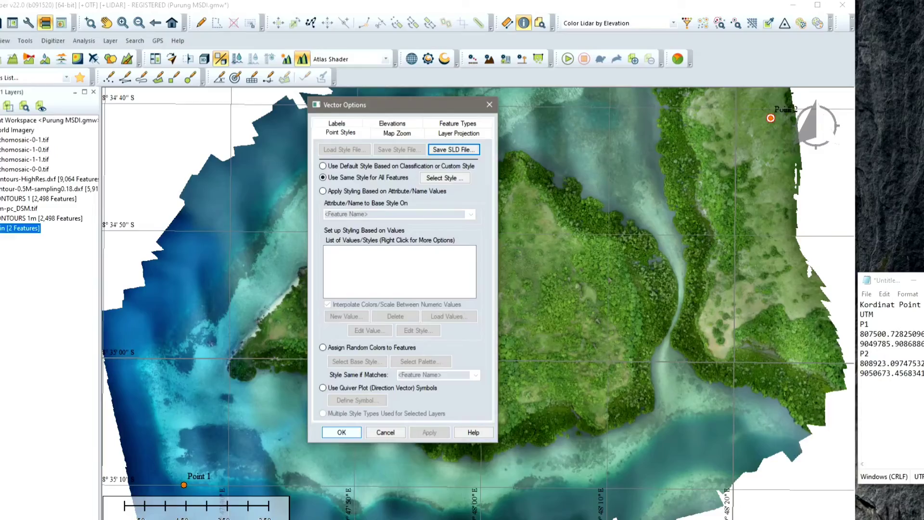
key("Return")
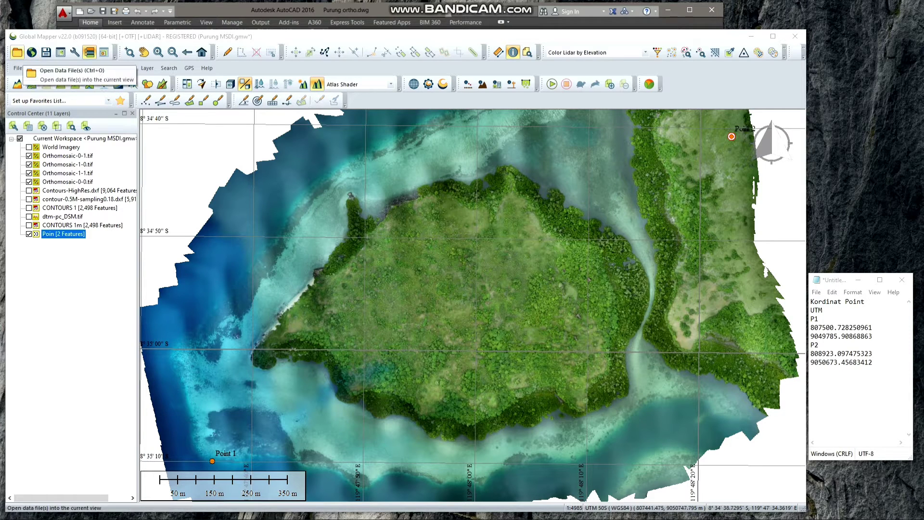
Step: Capture the map view to 'Purung Ortho +point.jpg', replacing the existing file
left_click(18, 68)
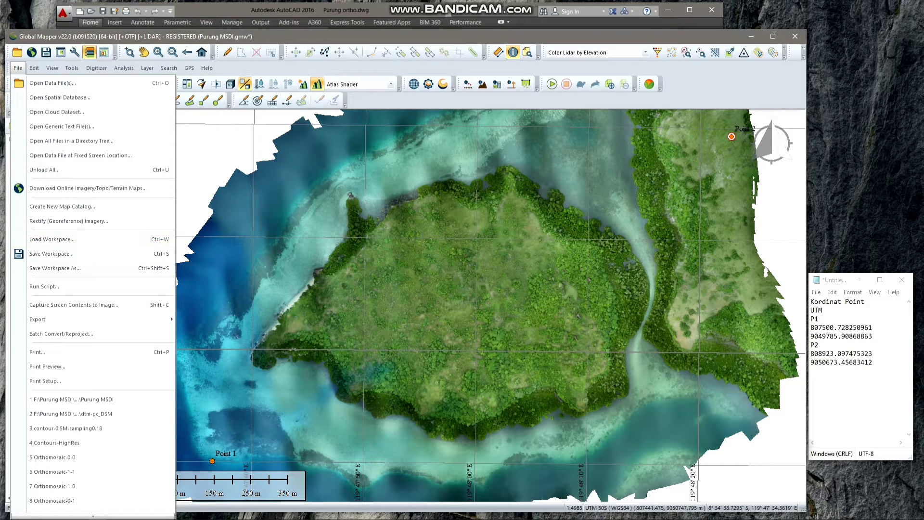
left_click(74, 305)
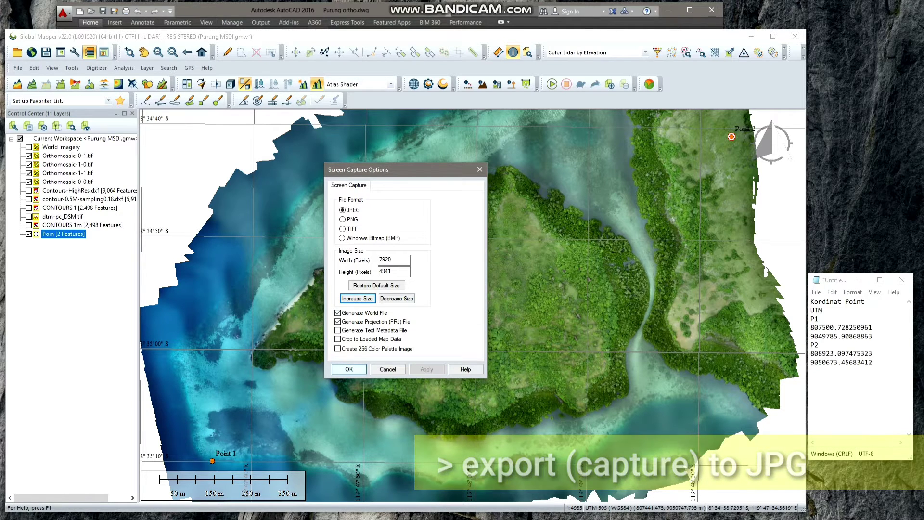
left_click(357, 299)
left_click(362, 333)
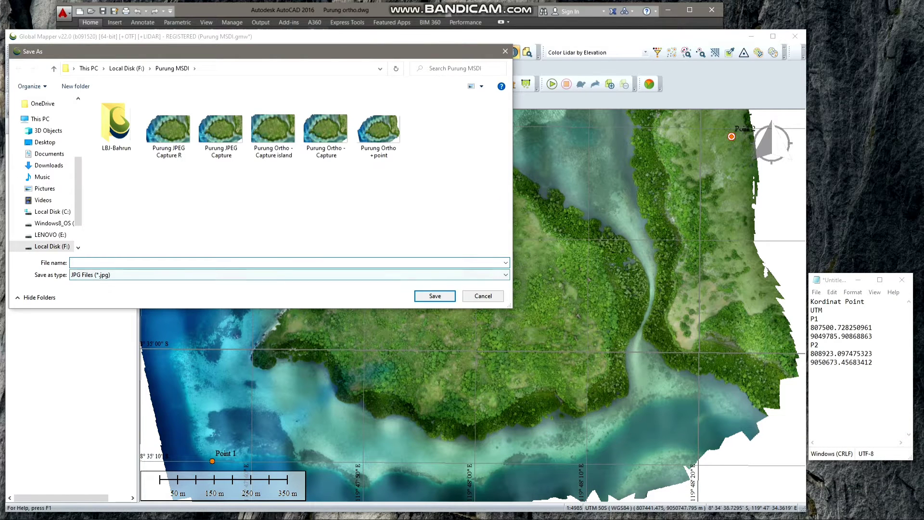
left_click(378, 129)
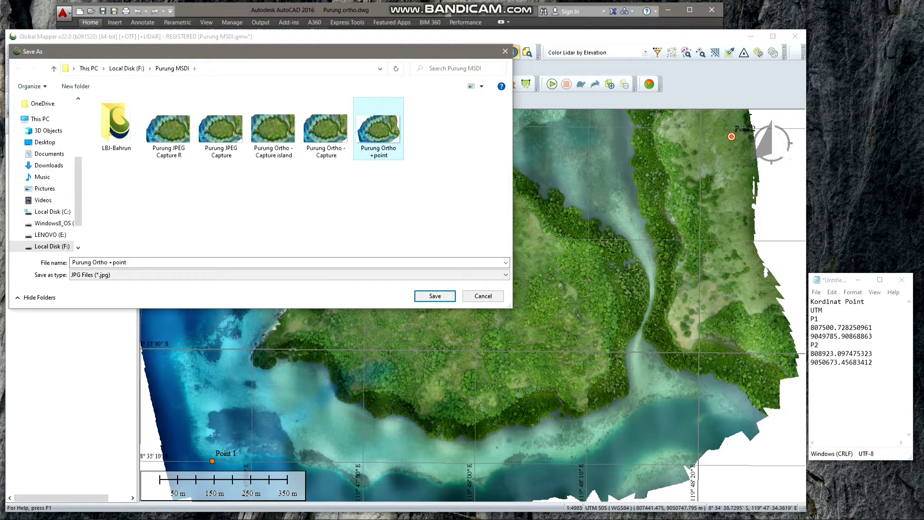
key("Return")
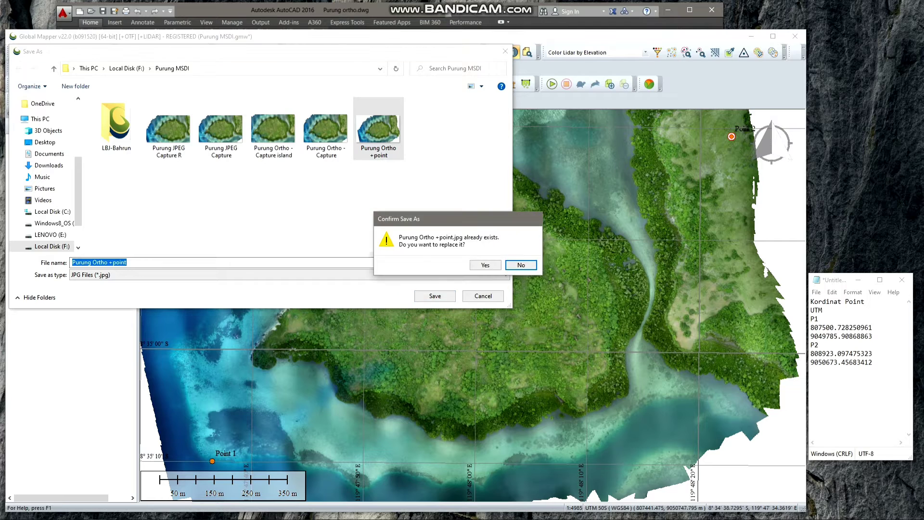
key("y")
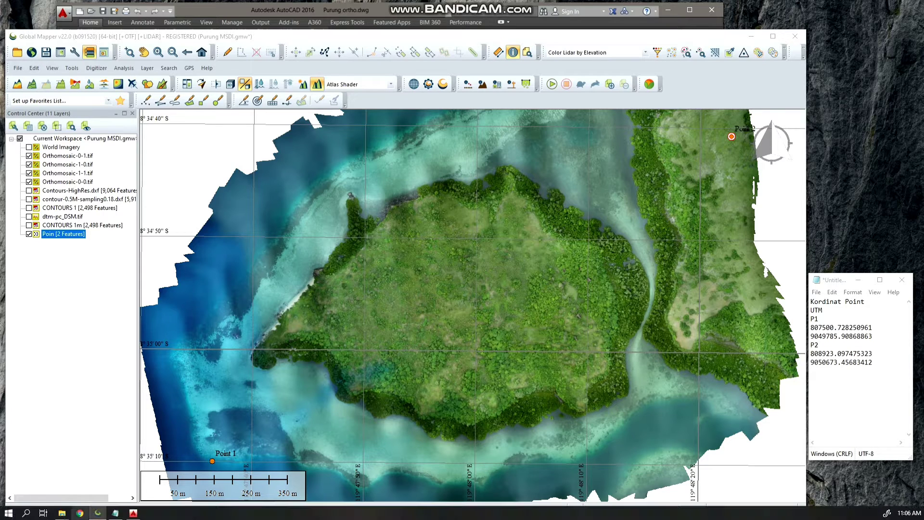
Step: Bring up the P Purung folder, sort it by date modified, and scroll to the top
mouse_move(62, 512)
left_click(104, 472)
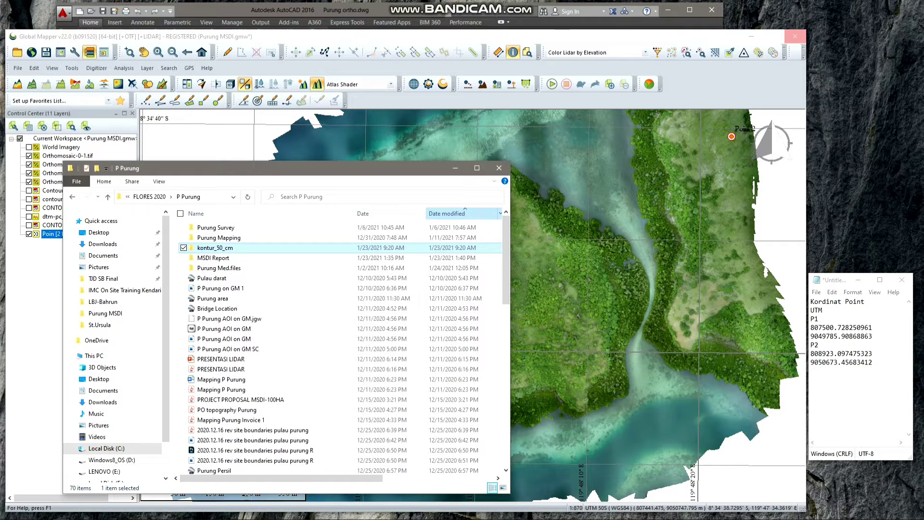
left_click(447, 213)
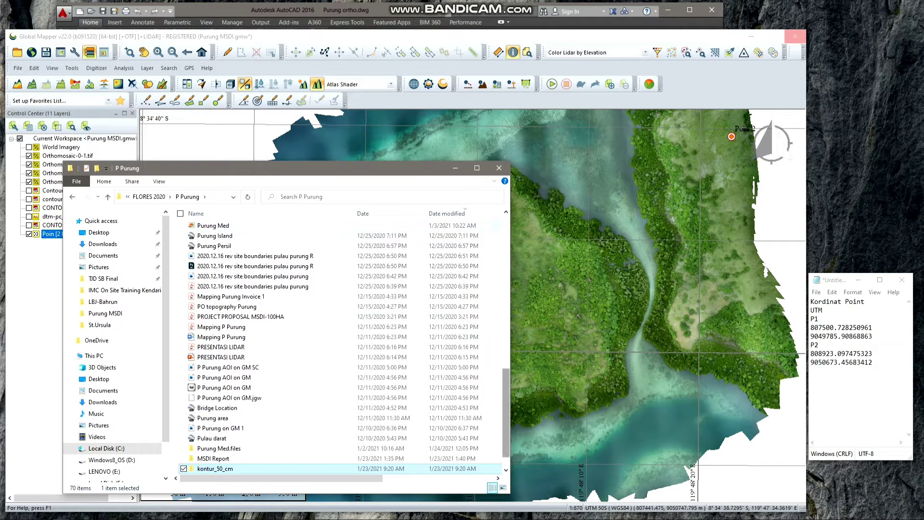
scroll(192, 247, "up", 5)
scroll(192, 247, "up", 5)
scroll(192, 247, "up", 5)
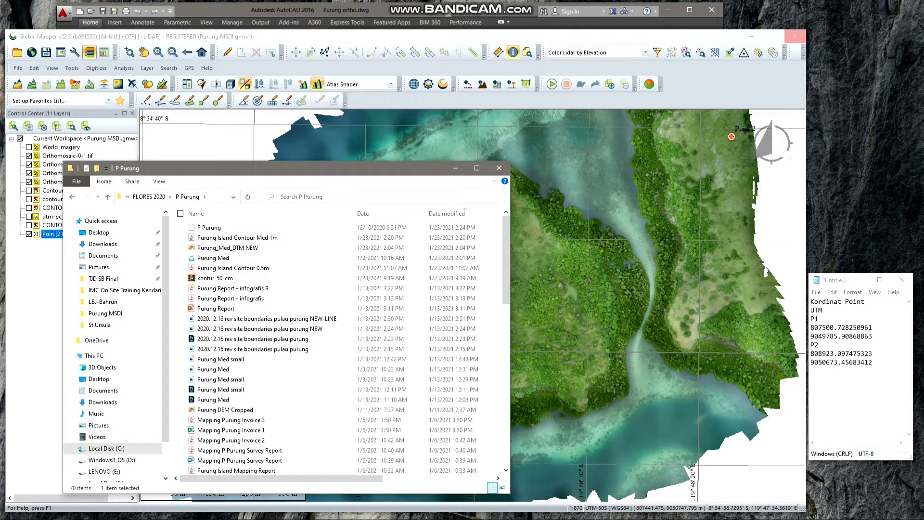
key("alt+Tab")
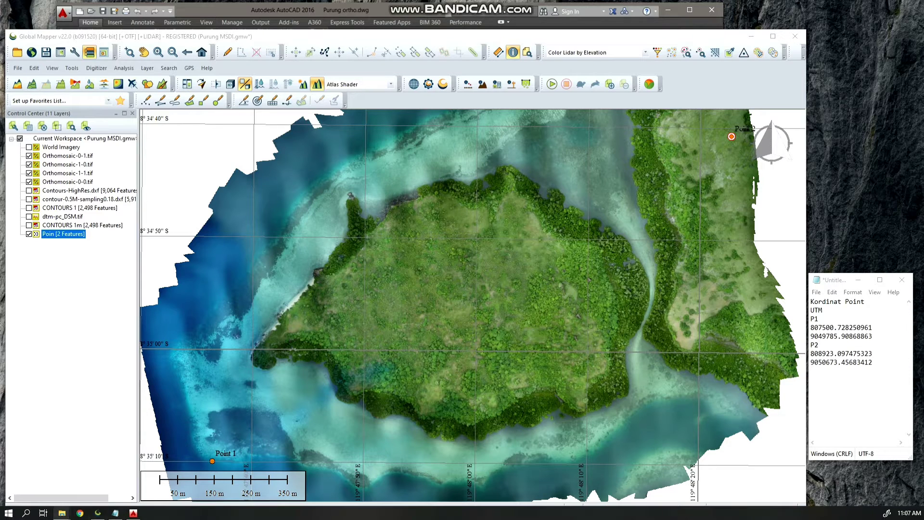
Step: Re-sort the P Purung folder by date modified and go to the Purung MSDI folder
mouse_move(62, 513)
left_click(104, 474)
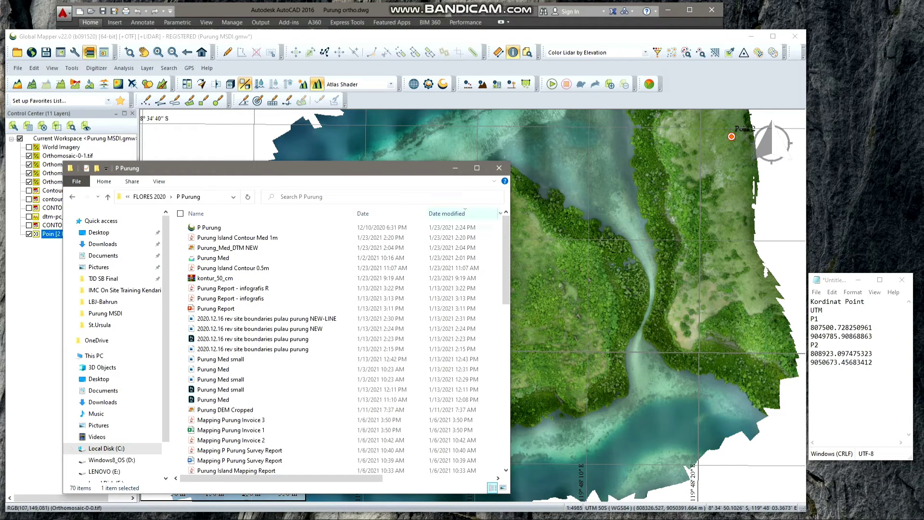
left_click(447, 213)
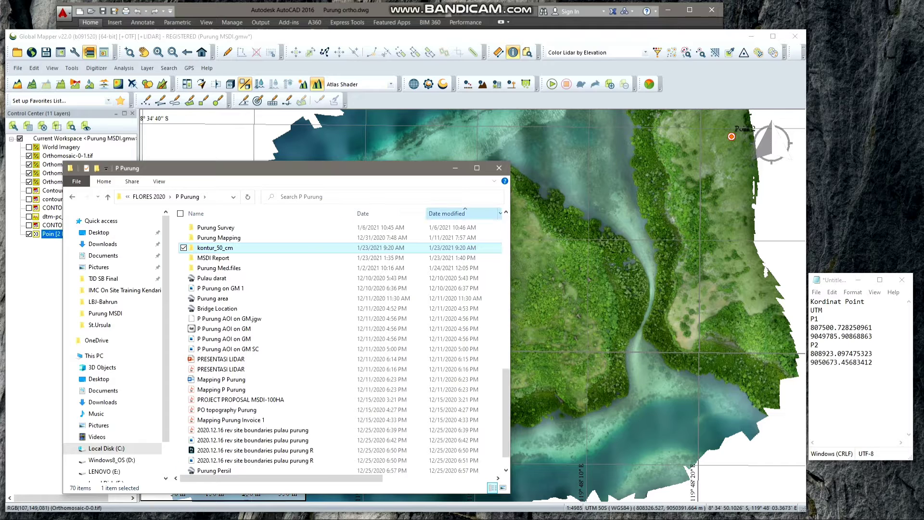
left_click(448, 213)
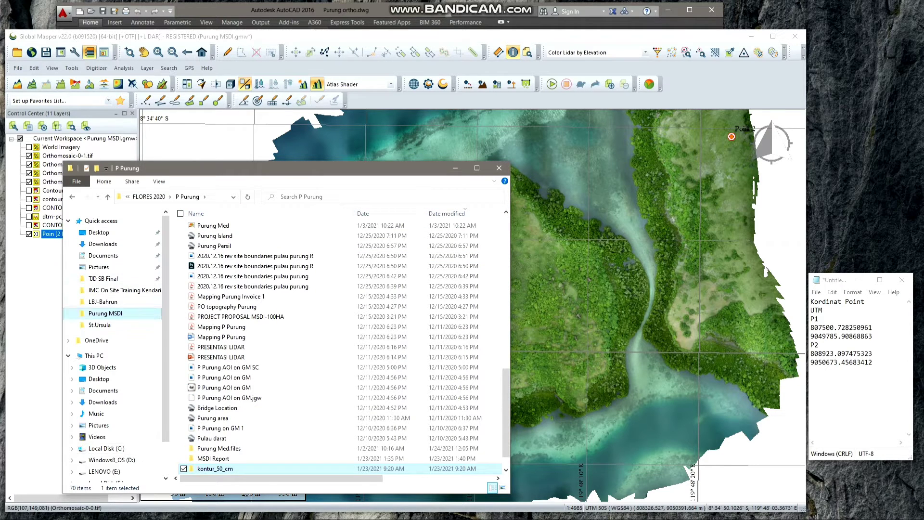
left_click(104, 313)
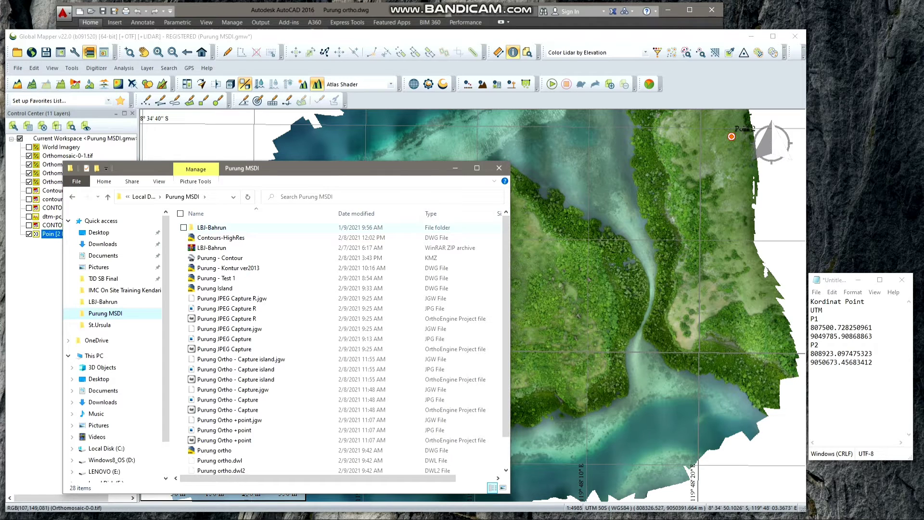
Step: Sort Purung MSDI newest first, check the 'Purung Ortho +point' JPG's size, then minimize Explorer
left_click(366, 213)
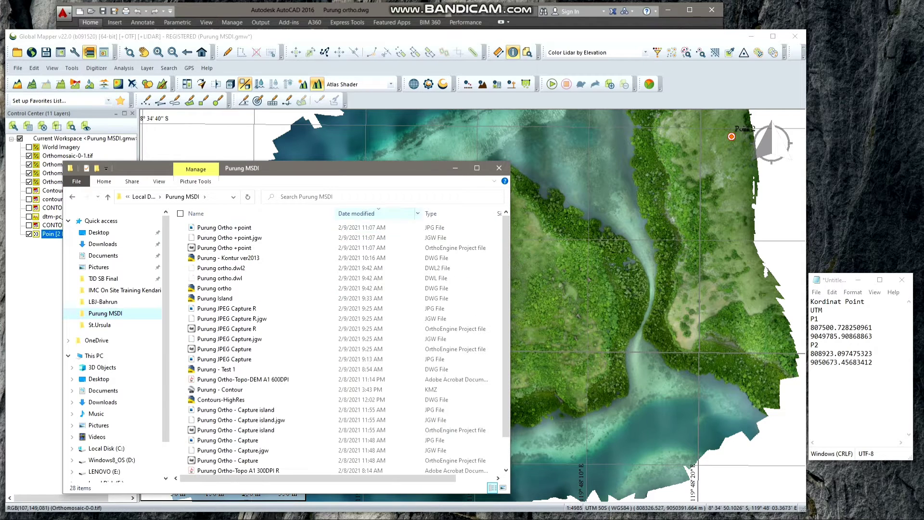
left_click(222, 228)
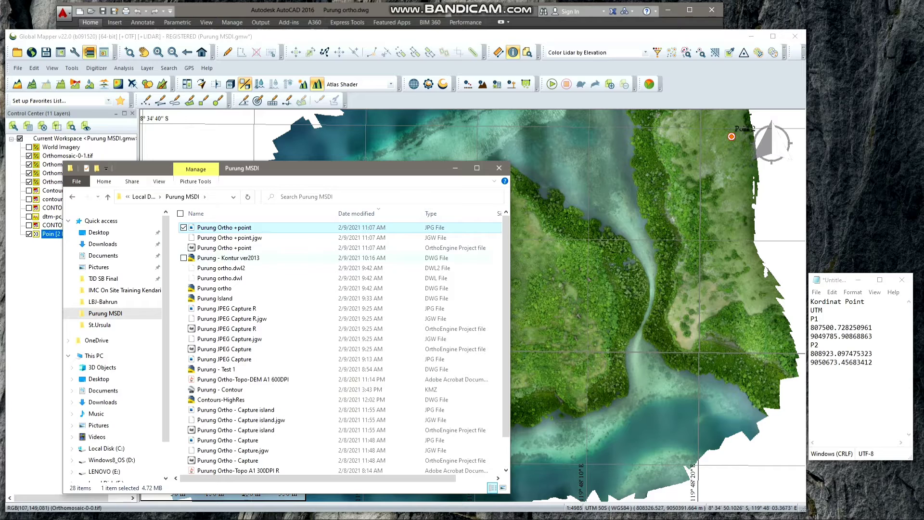
left_click_drag(509, 289, 584, 289)
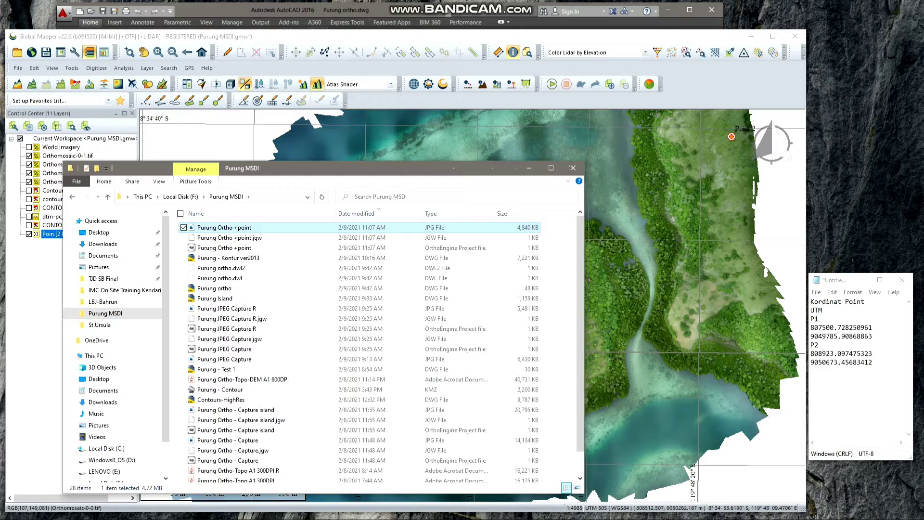
left_click(529, 167)
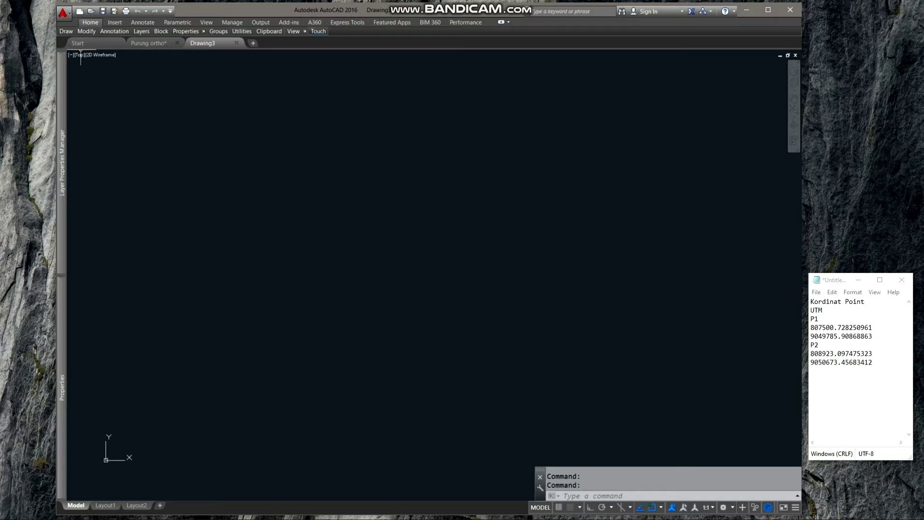
Step: Set Drawing3's insertion scale units to Meters in the Drawing Units dialog
left_click(63, 13)
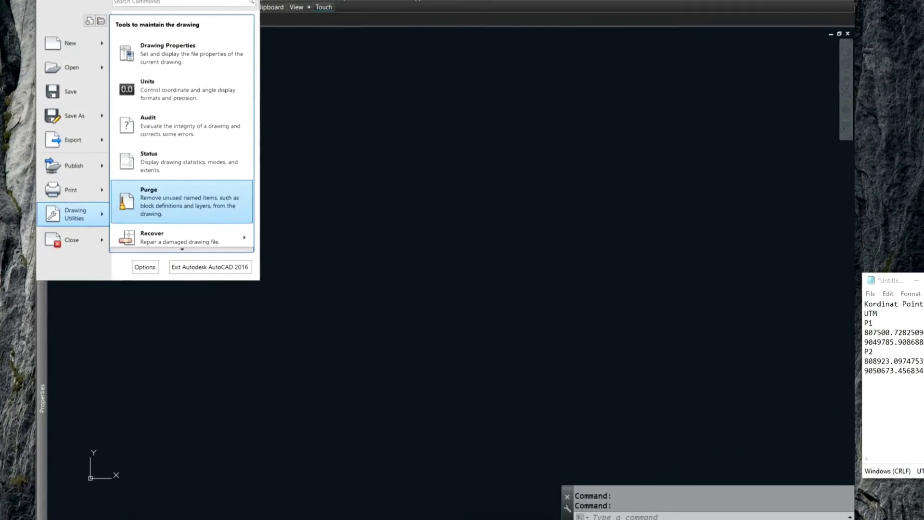
key("Escape")
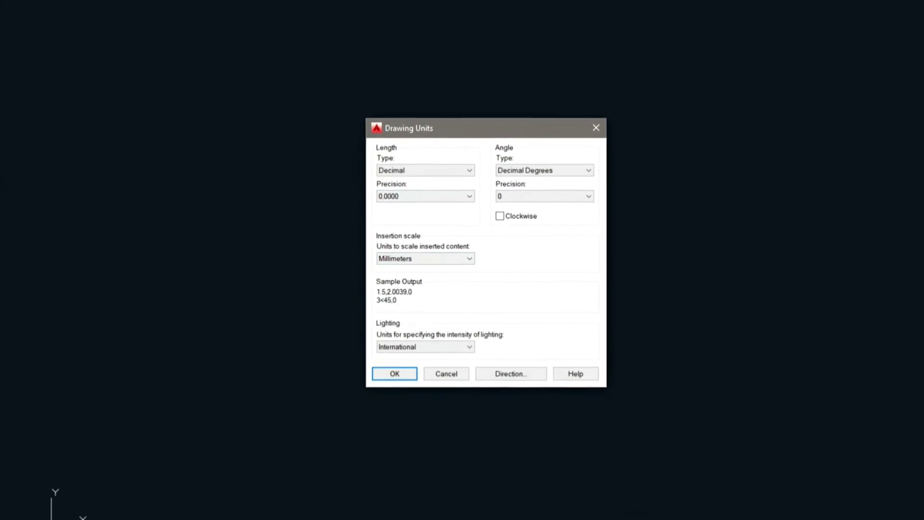
left_click(421, 258)
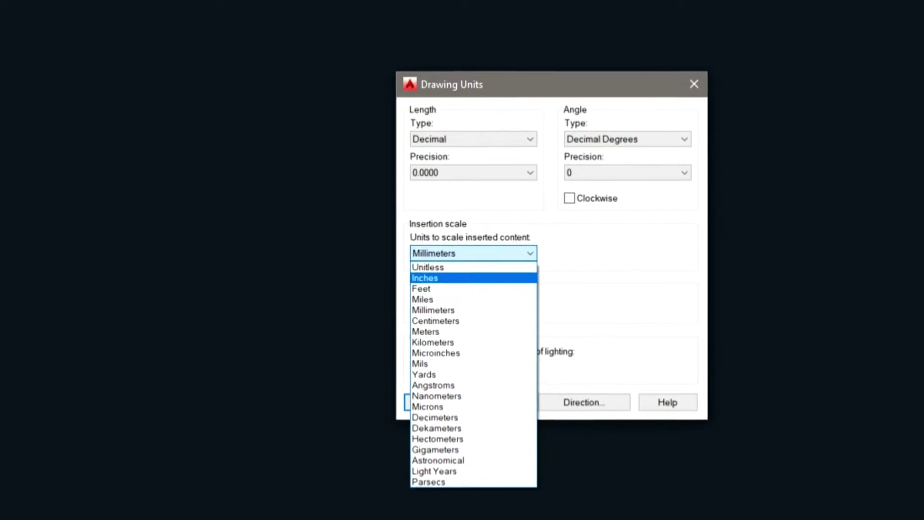
left_click(419, 329)
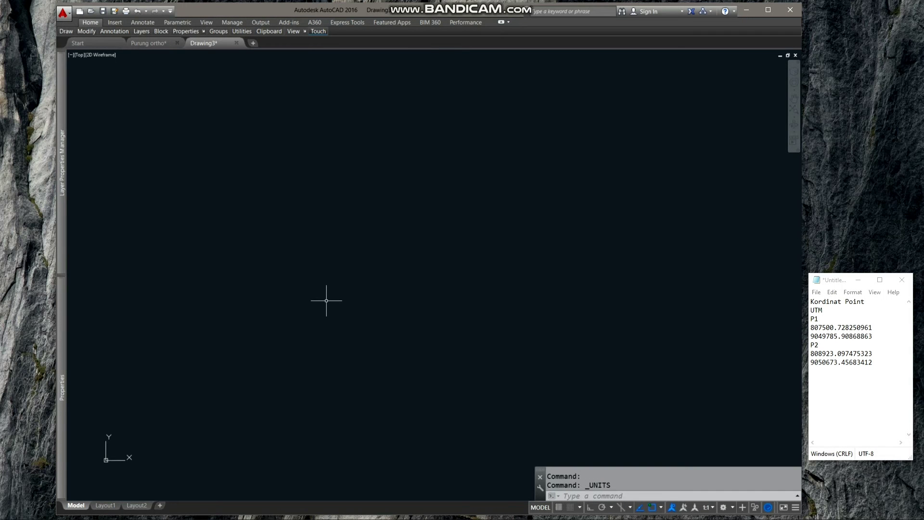
Step: Draw a radius-100 circle with the C command and select it
type("c")
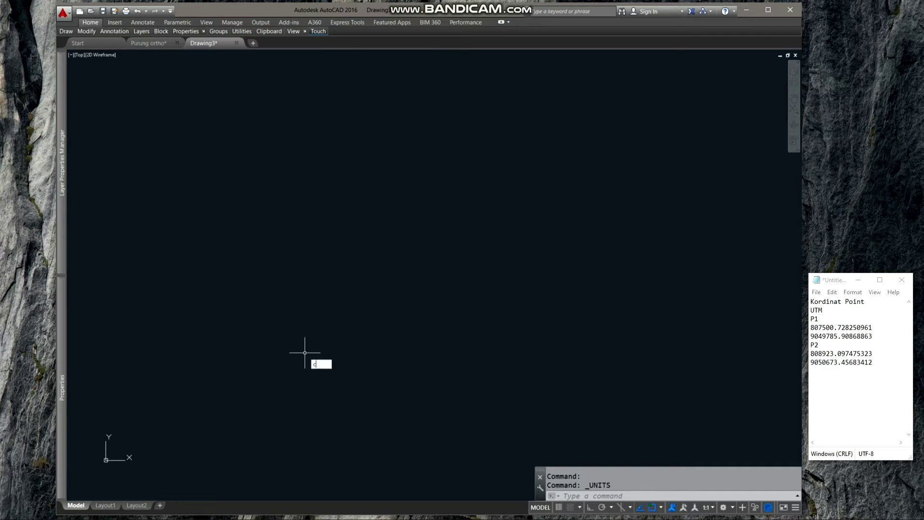
key("Return")
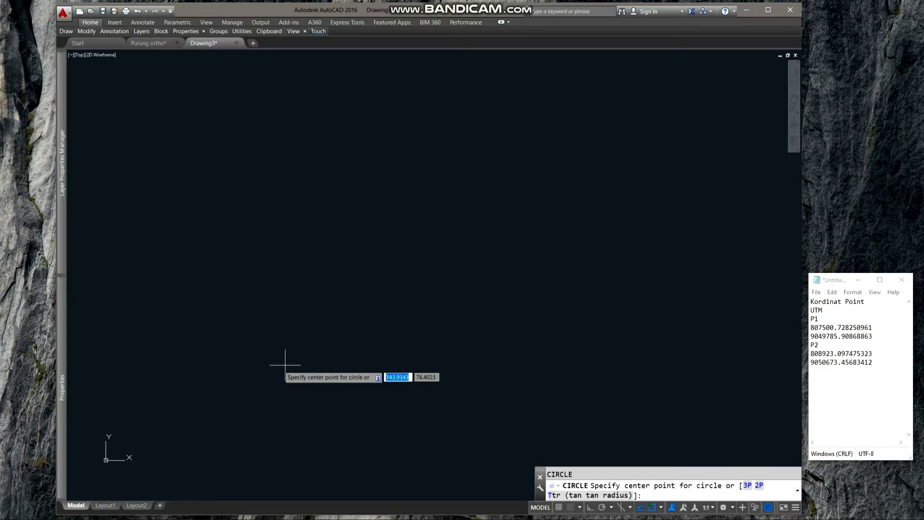
left_click(269, 367)
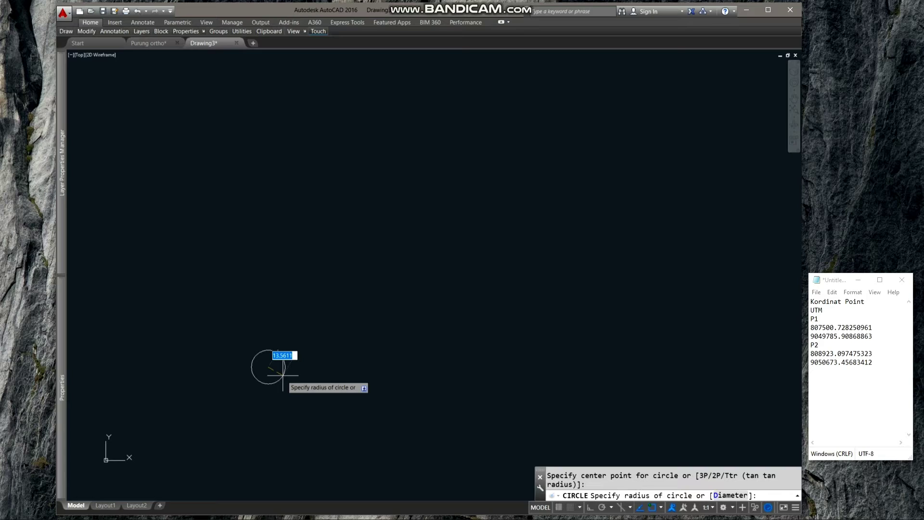
type("100")
key("Return")
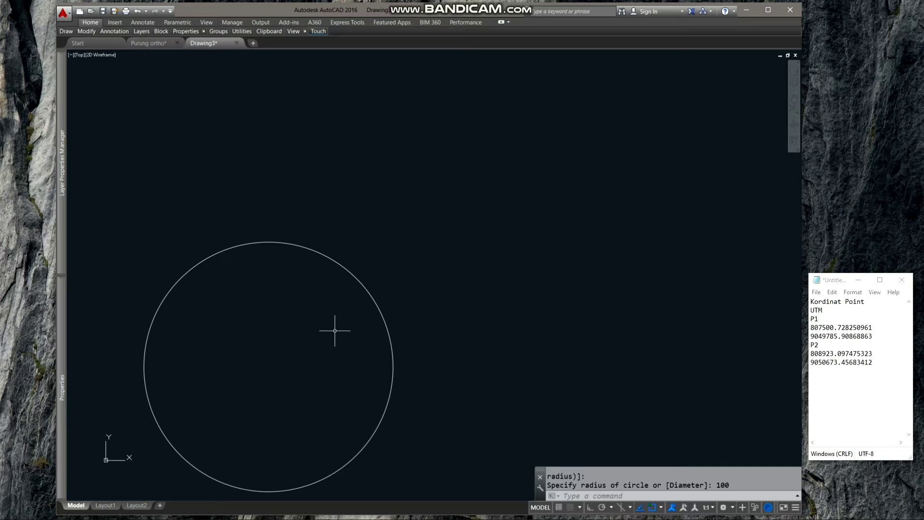
left_click(365, 288)
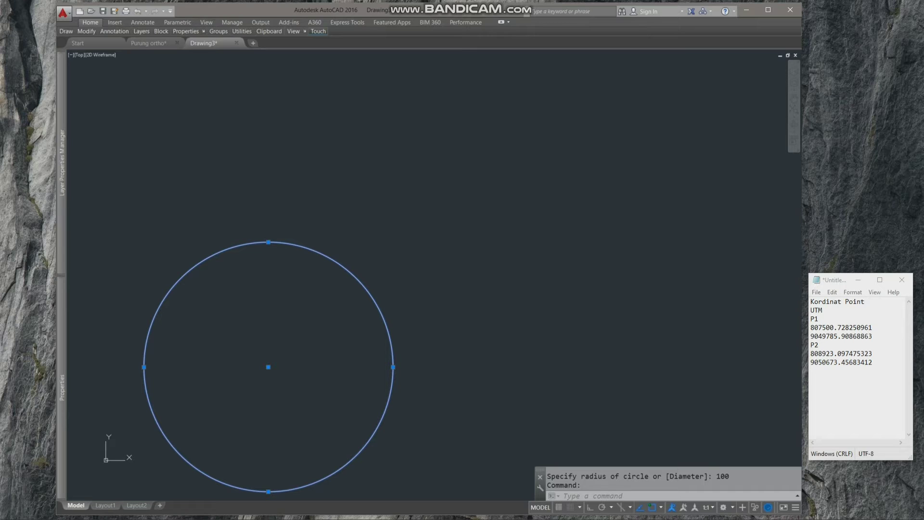
left_click(320, 266)
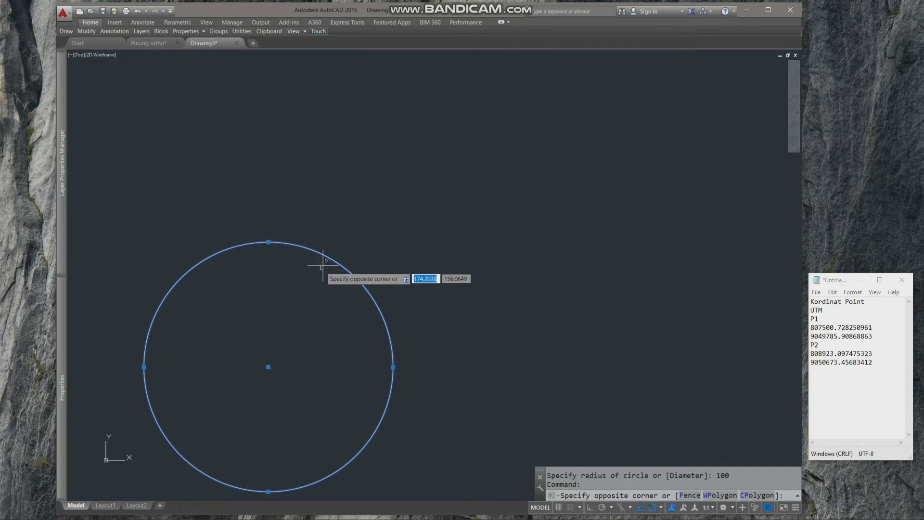
key("Escape")
key("Escape")
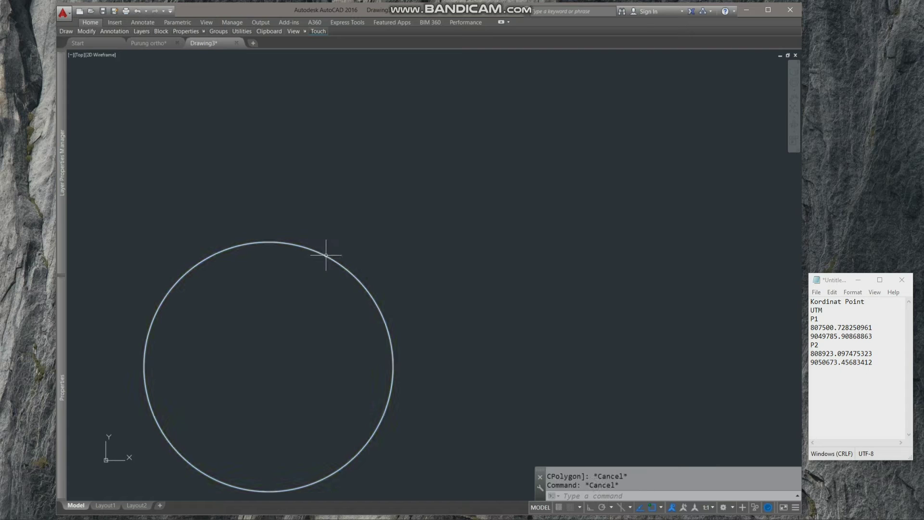
Step: Set the circle's Center X to the P1 easting 807500.7283
left_click(328, 256)
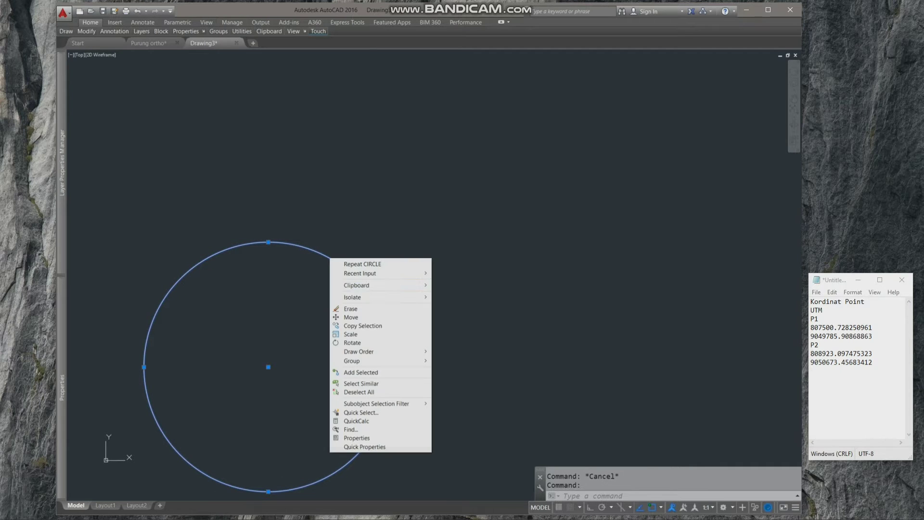
right_click(329, 257)
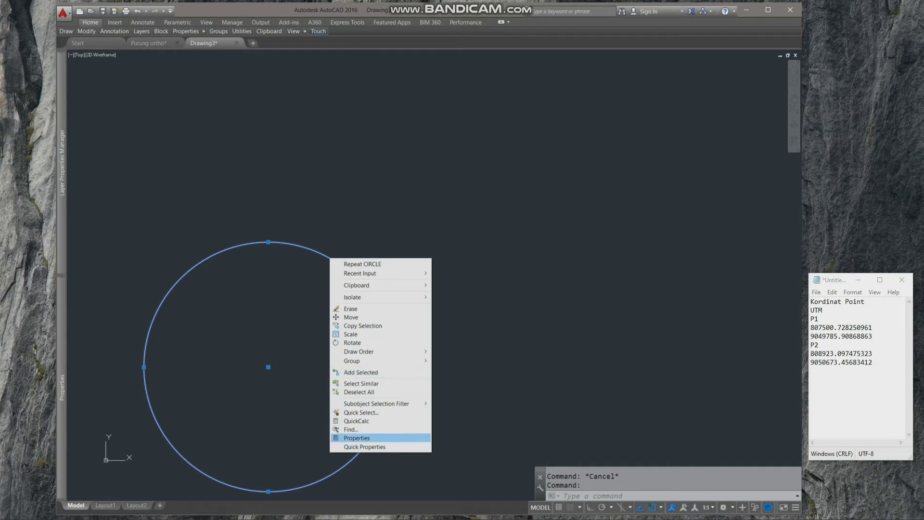
left_click(358, 437)
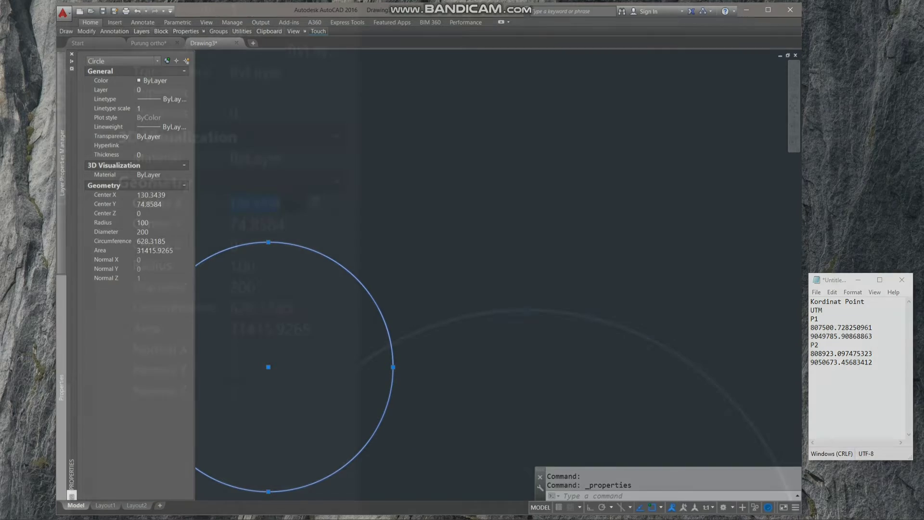
left_click(151, 194)
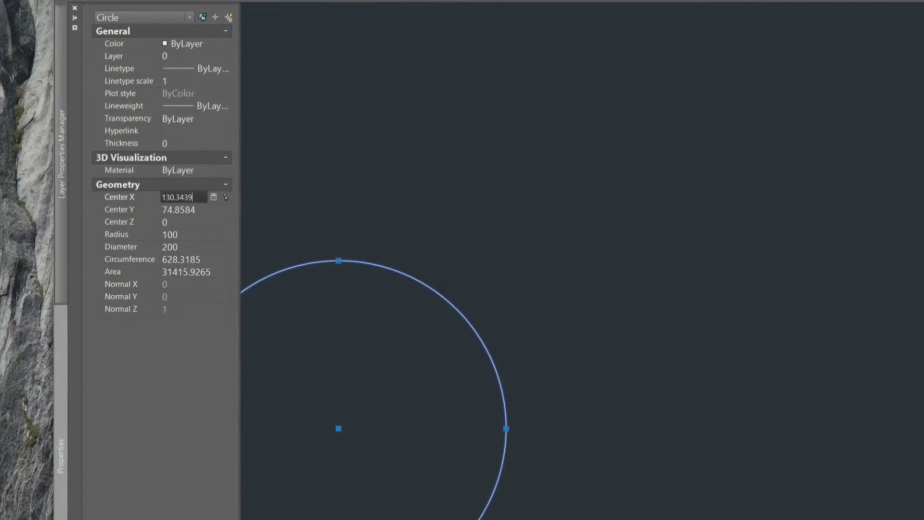
double_click(179, 198)
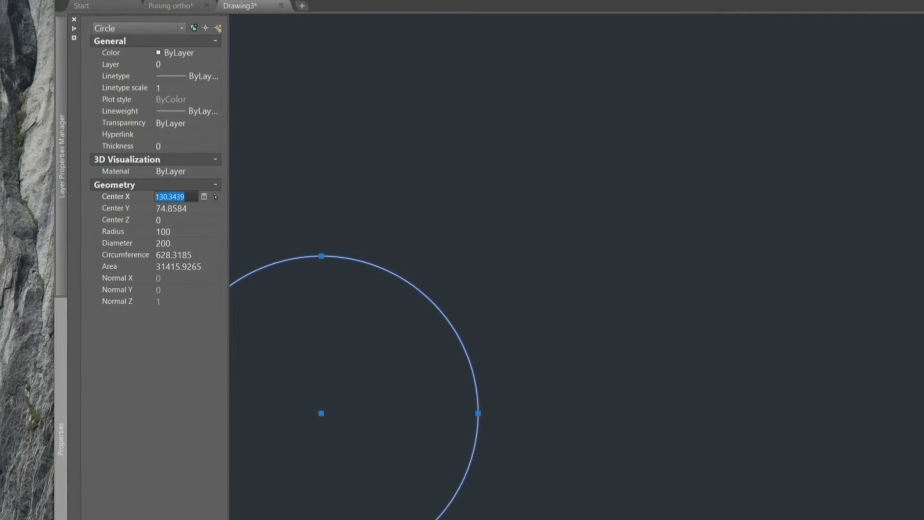
right_click(159, 197)
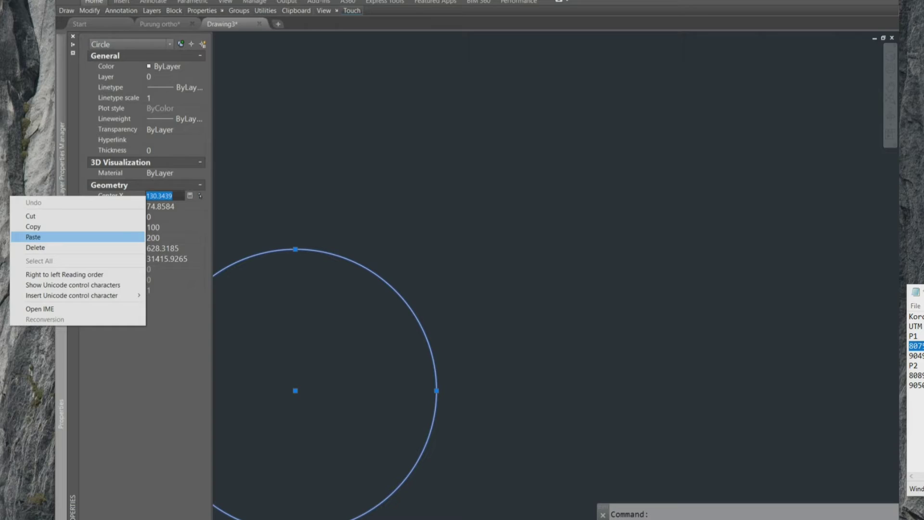
left_click(33, 237)
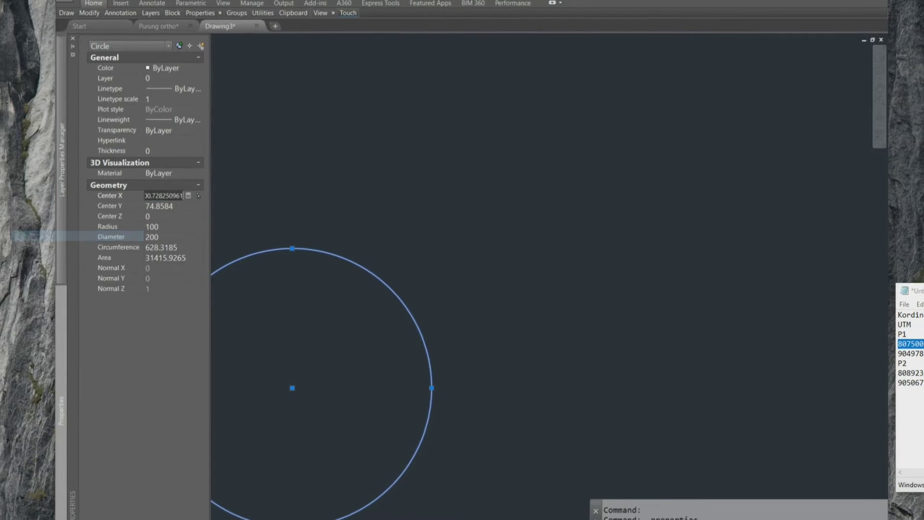
key("ctrl+1")
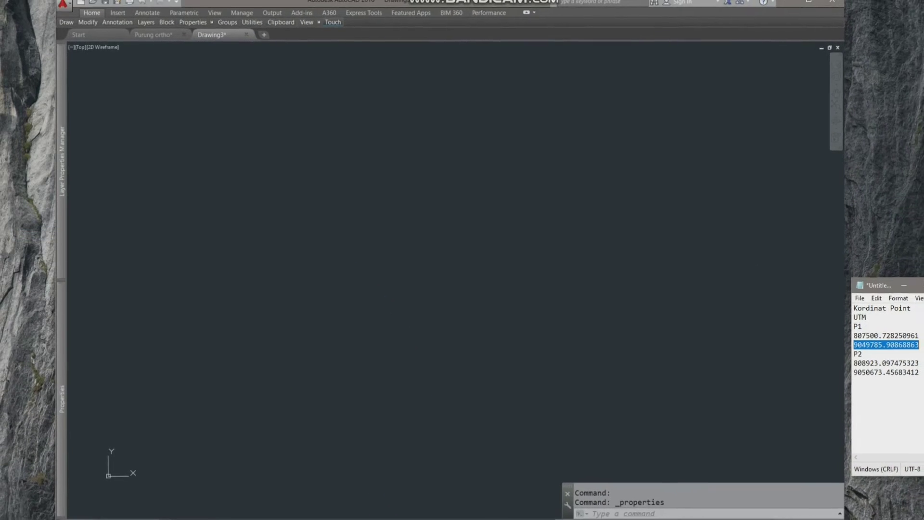
Step: Copy the P1 northing 9049785.9087 from the notes into the circle's Center Y
double_click(890, 346)
right_click(897, 346)
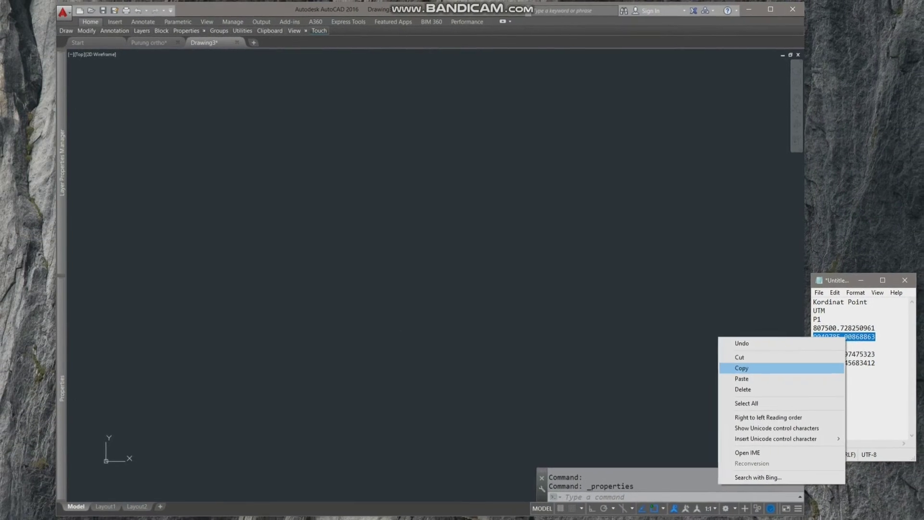
left_click(750, 370)
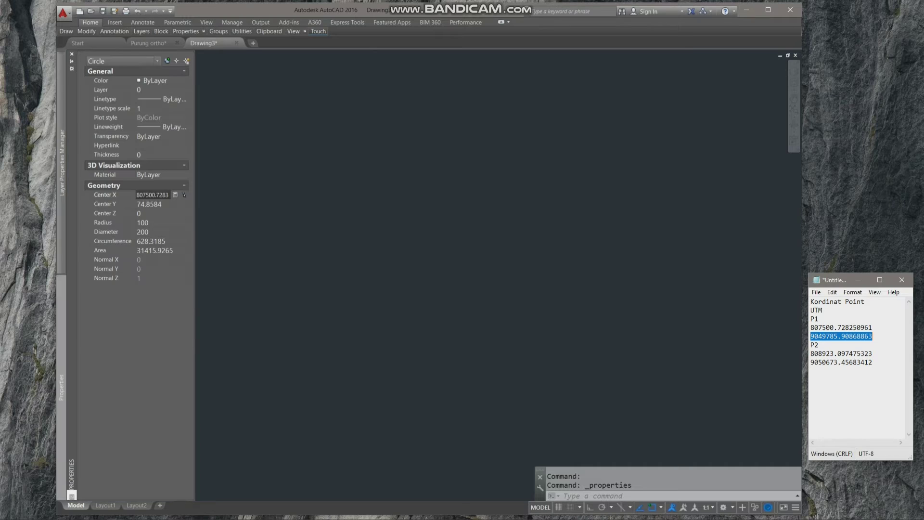
left_click(159, 204)
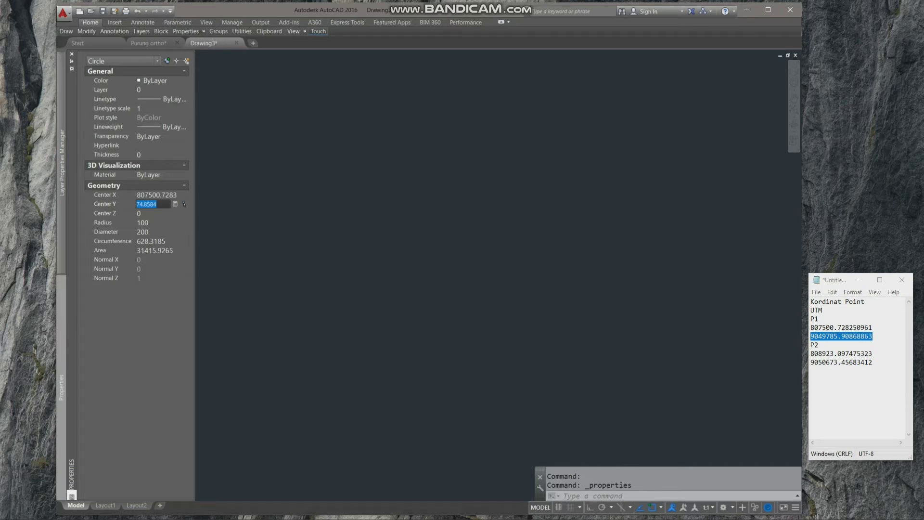
right_click(153, 204)
left_click(144, 240)
key("Return")
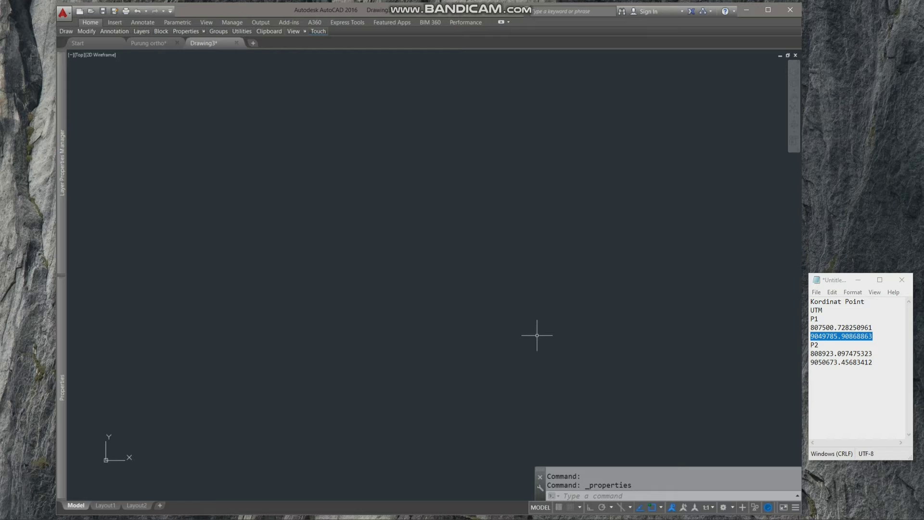
Step: Zoom to extents, find the small circle and change its colour to Yellow
type("z")
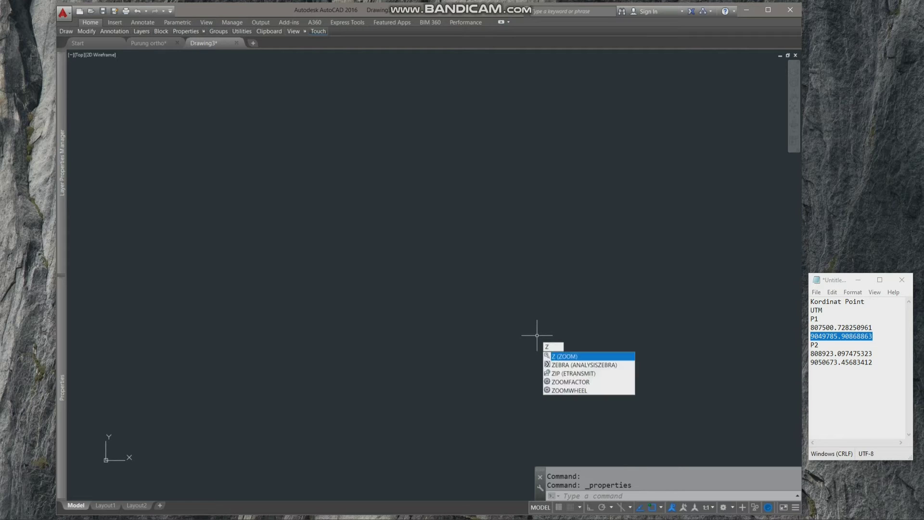
key("Return")
type("e")
key("Return")
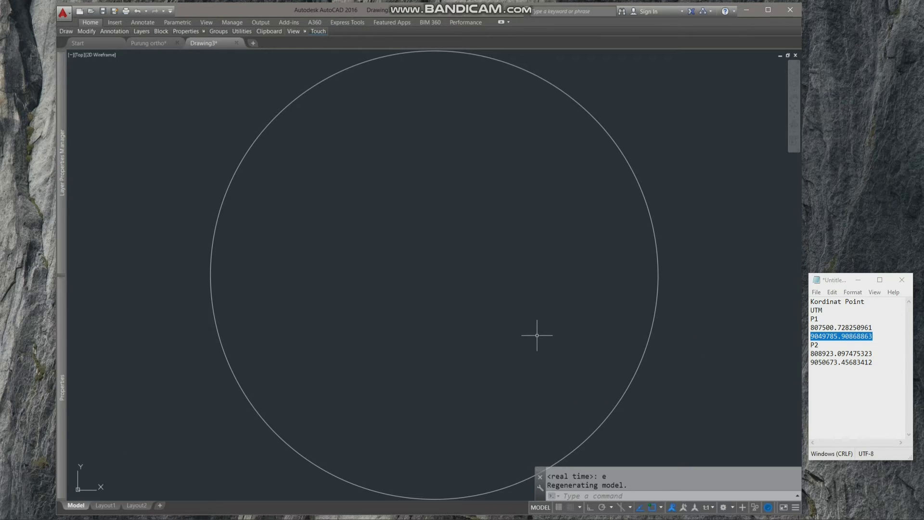
scroll(524, 323, "down", 8)
scroll(510, 309, "down", 5)
scroll(512, 309, "down", 5)
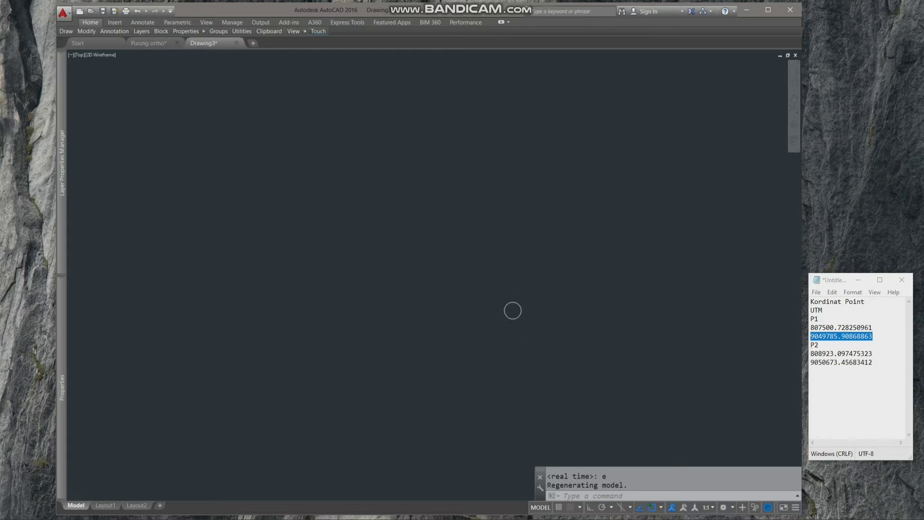
middle_click_drag(515, 309, 241, 423)
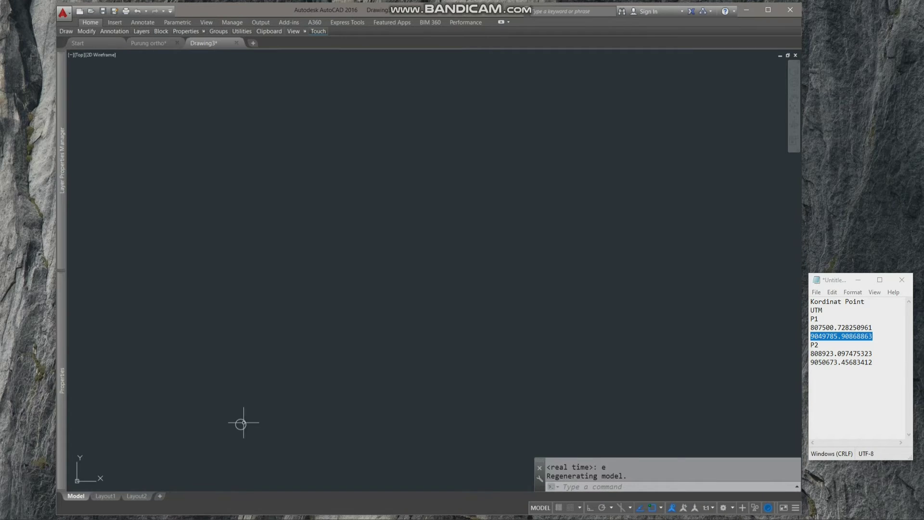
left_click(240, 423)
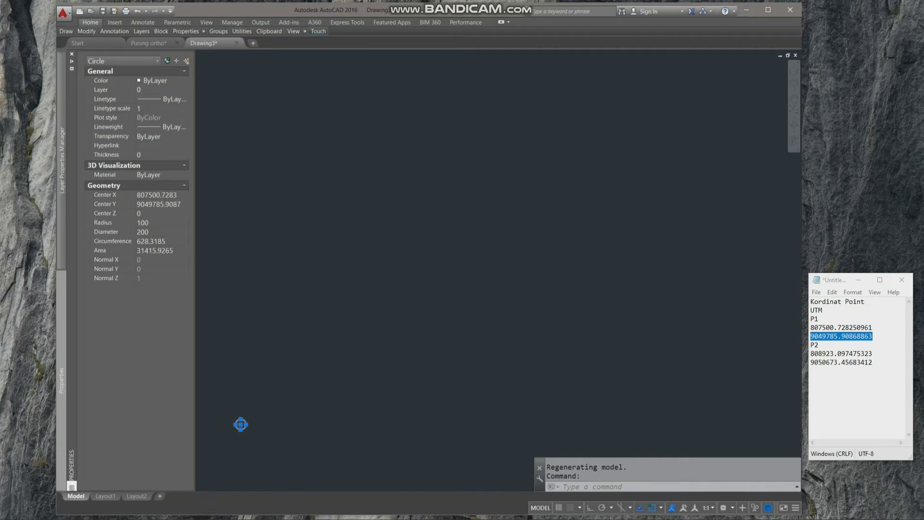
left_click(184, 80)
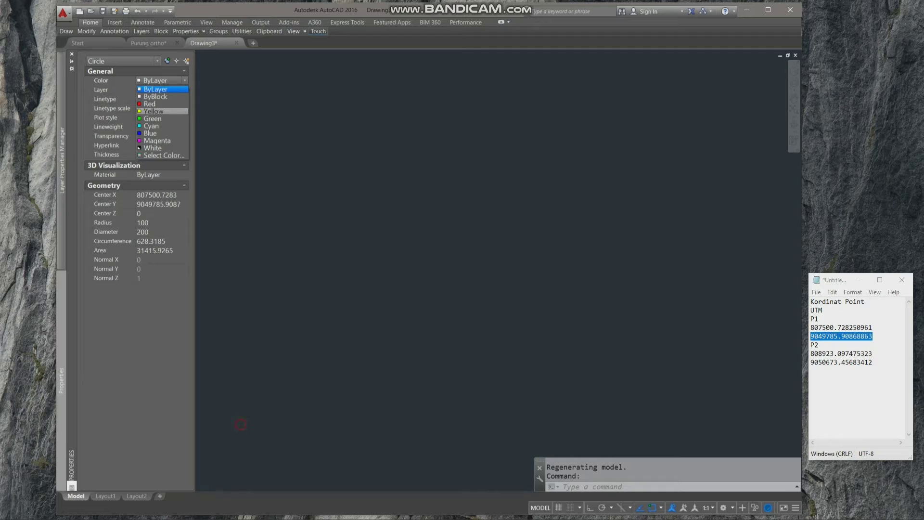
left_click(154, 111)
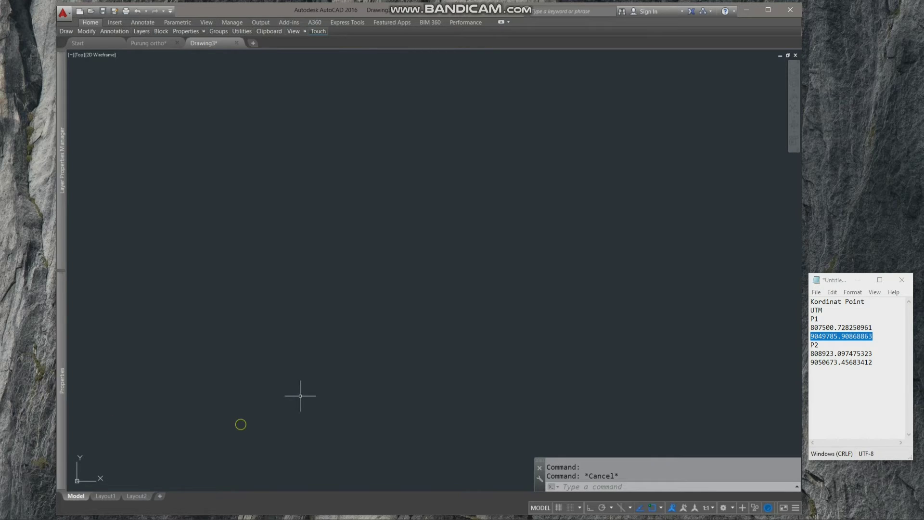
Step: Copy the yellow circle from its centre to a spot up and to the right
type("cp")
key("Return")
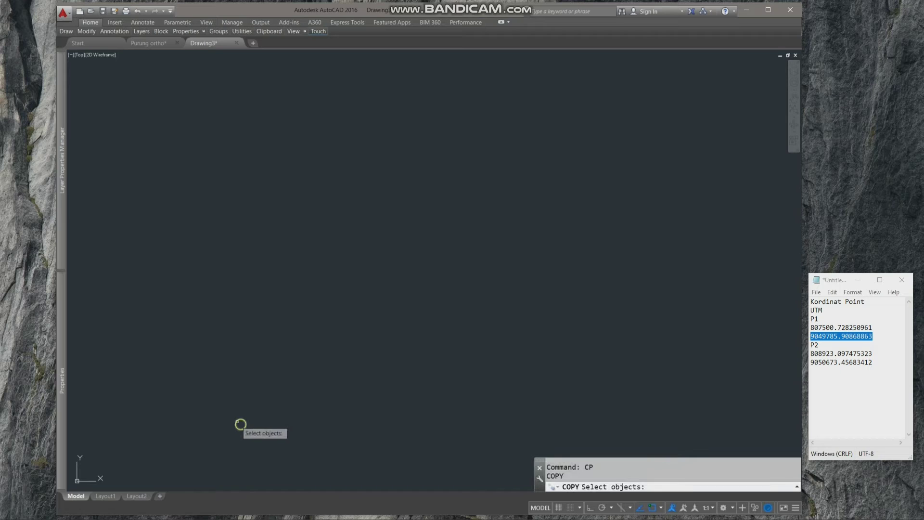
left_click(241, 424)
key("Return")
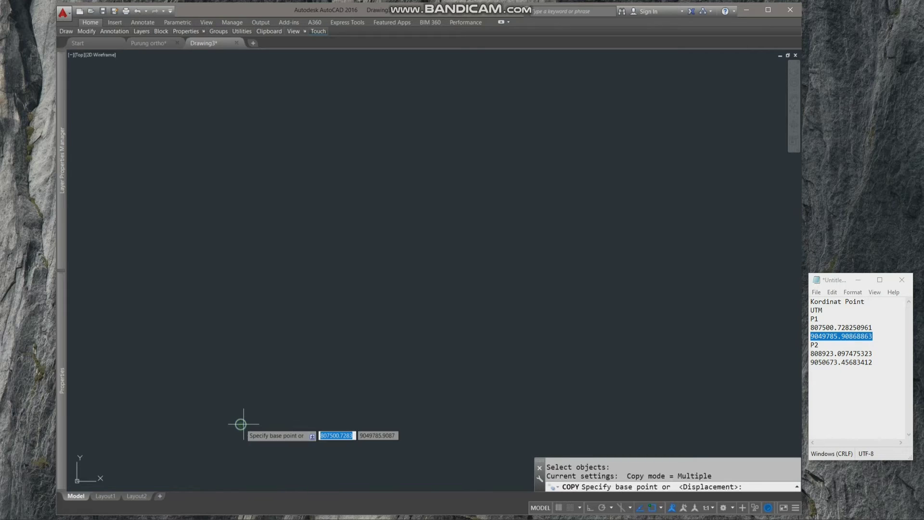
left_click(240, 423)
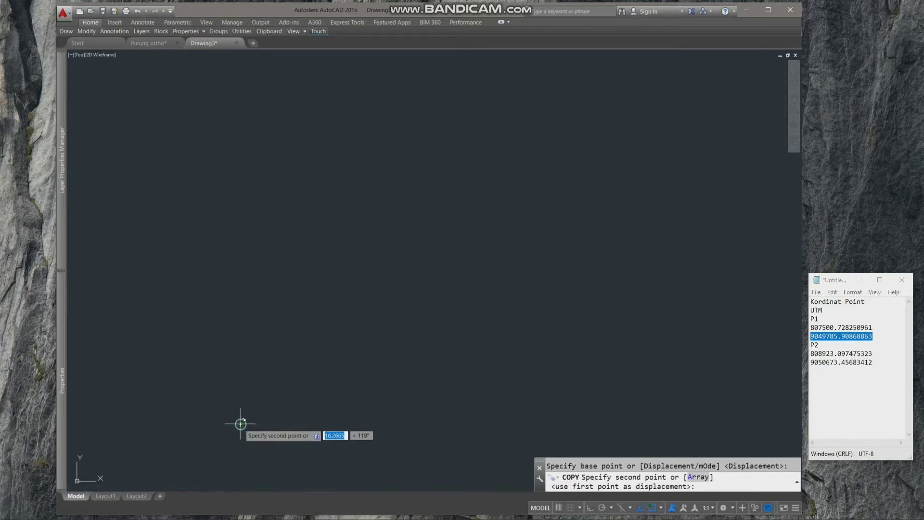
left_click(502, 267)
key("Escape")
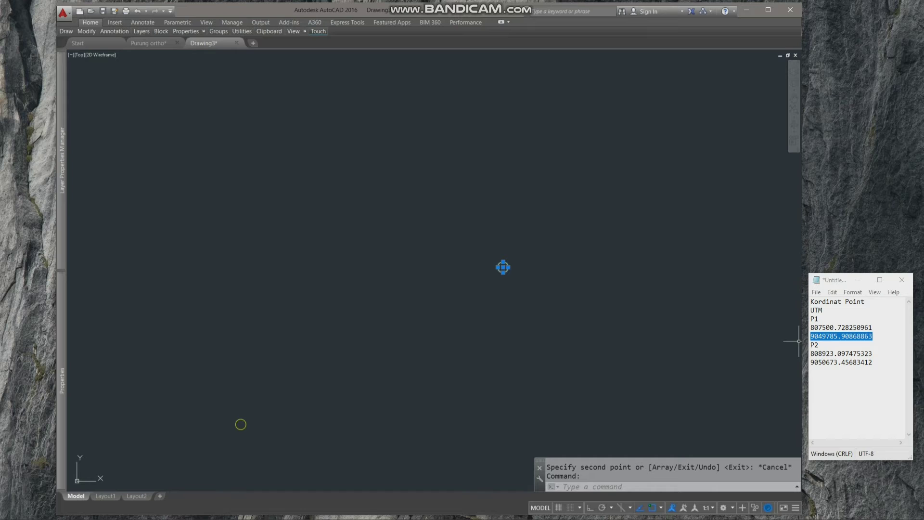
Step: Set the copied circle's Center X to the P2 easting 808923.0975
left_click_drag(811, 353, 872, 353)
right_click(823, 354)
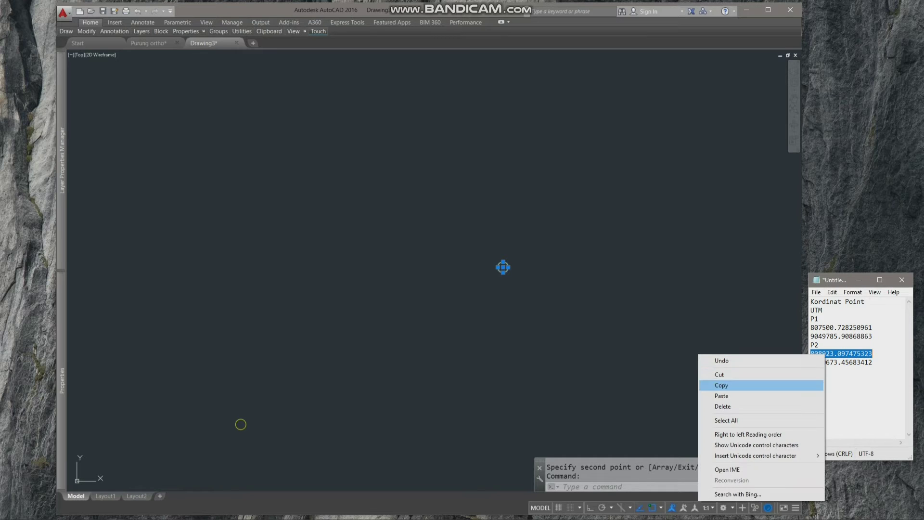
left_click(721, 385)
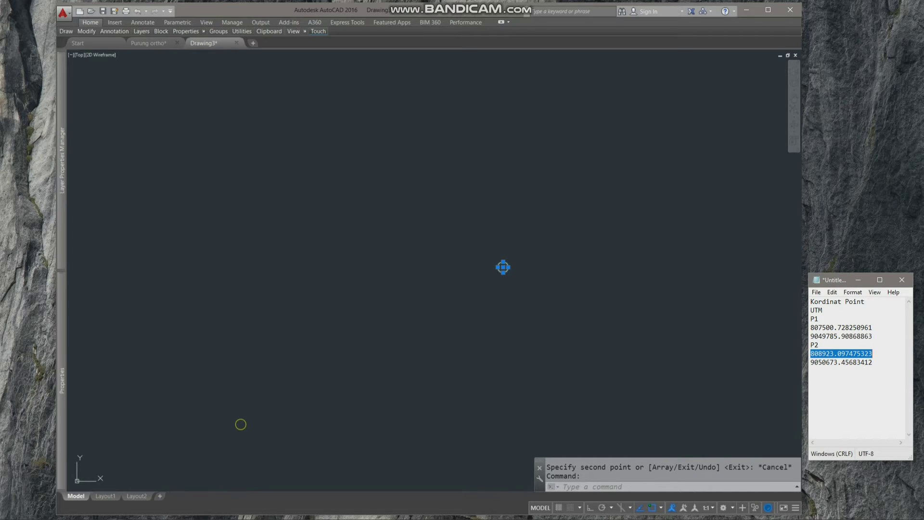
key("ctrl+1")
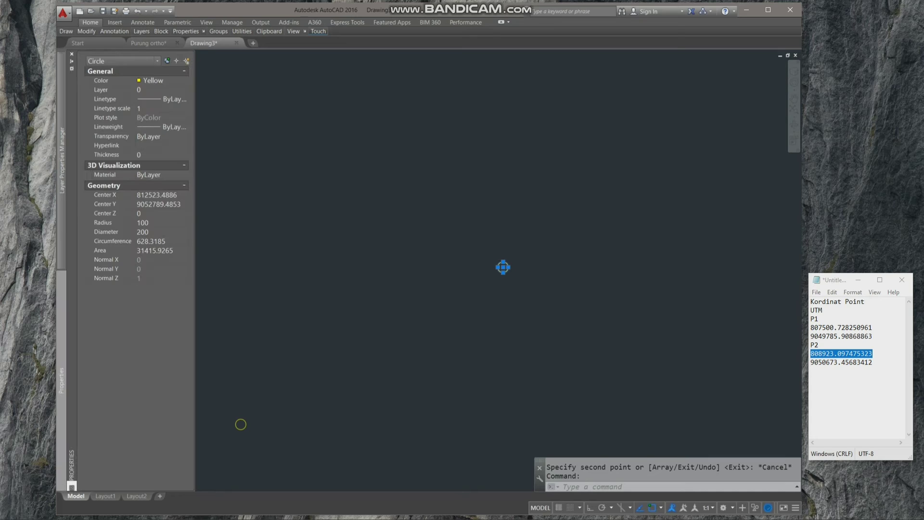
left_click(153, 195)
right_click(152, 195)
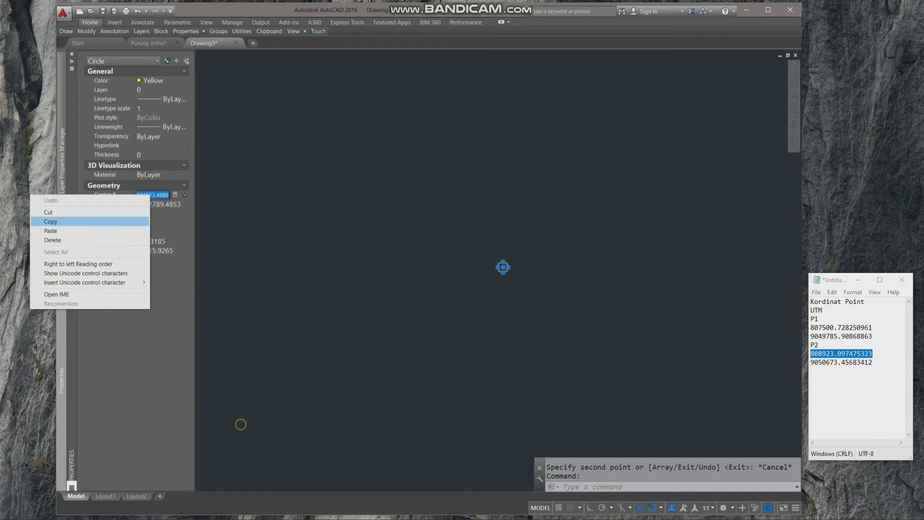
left_click(48, 230)
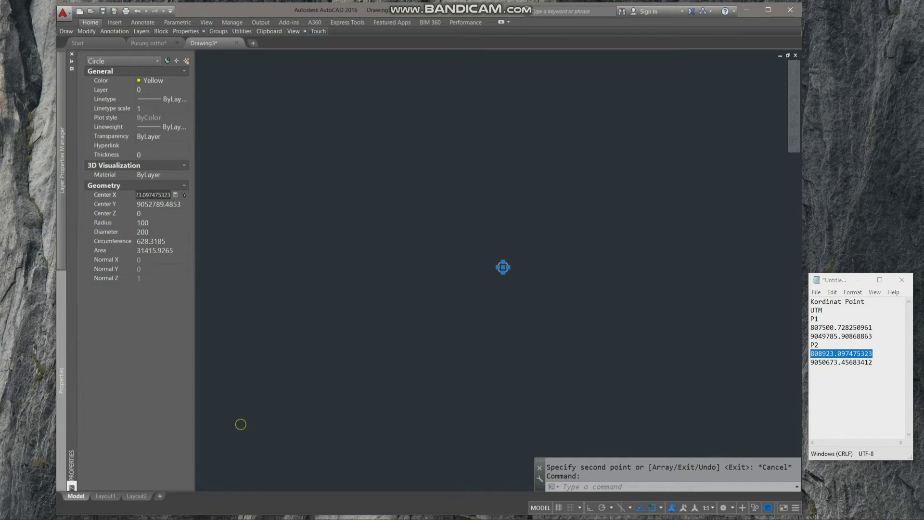
key("Return")
Step: Set the copy's Center Y to the P2 northing 9050673.4568 and view both circles
left_click_drag(811, 362, 871, 362)
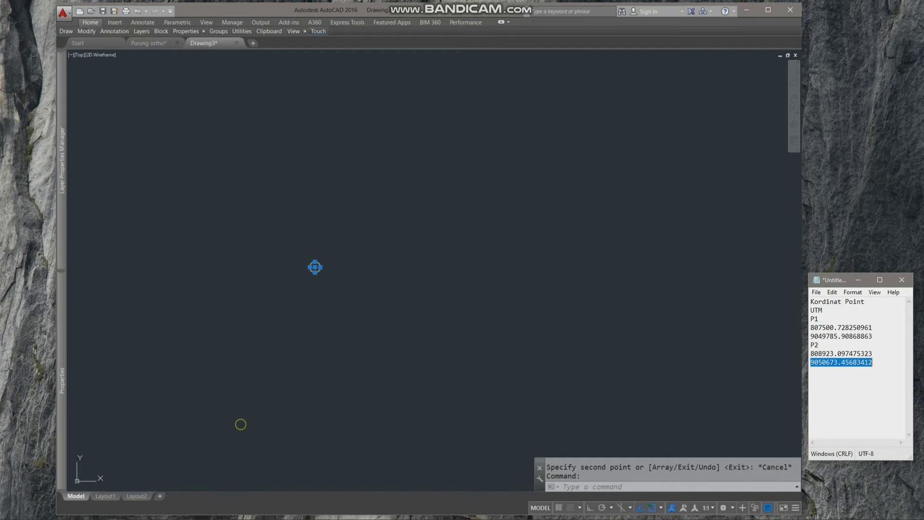
right_click(854, 360)
left_click(770, 389)
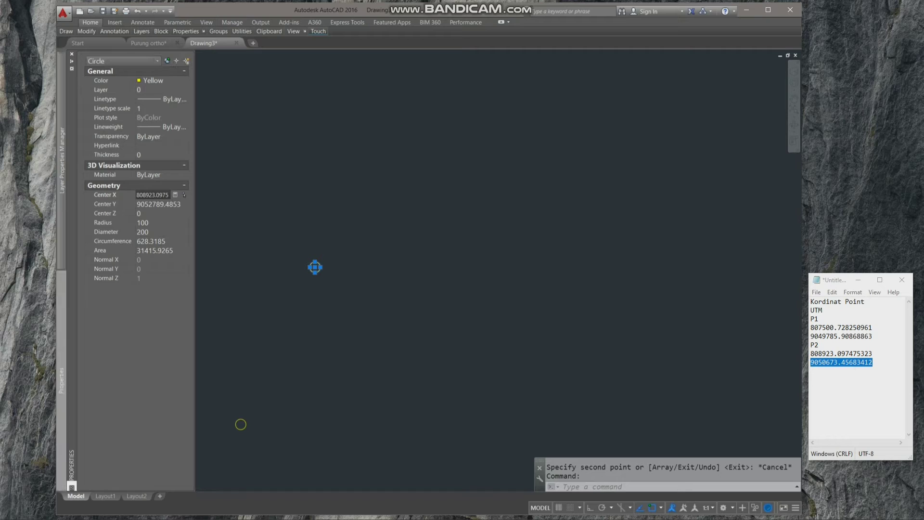
left_click(151, 204)
double_click(151, 204)
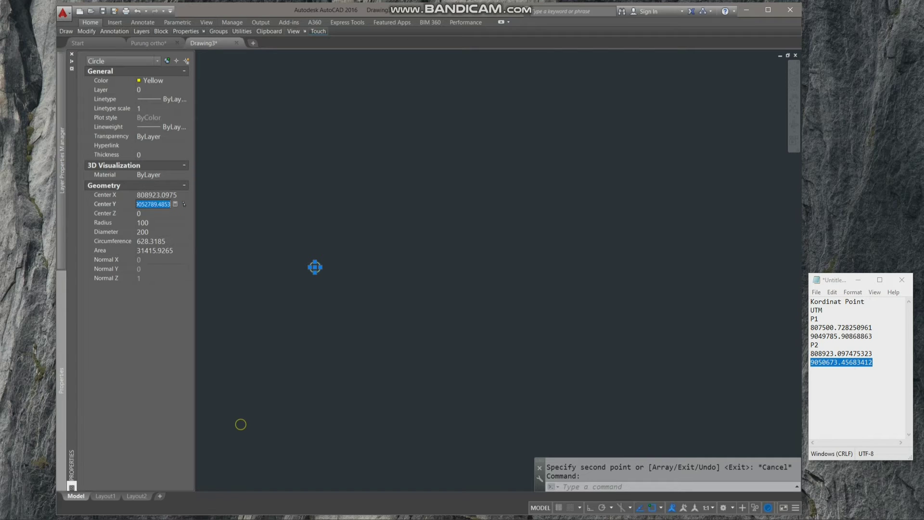
right_click(150, 204)
left_click(120, 239)
key("Tab")
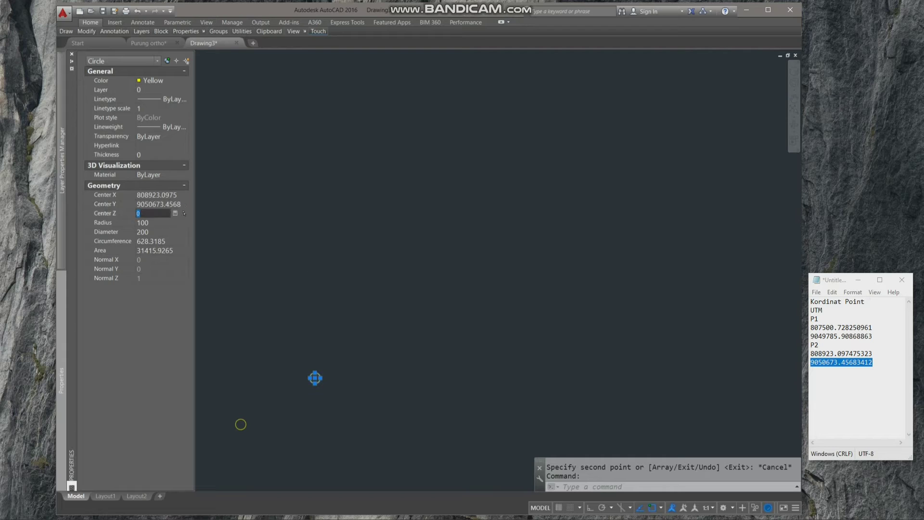
mouse_move(266, 396)
middle_mouse_down()
mouse_move(497, 263)
mouse_move(515, 227)
middle_mouse_up()
scroll(540, 221, "up", 2)
scroll(540, 221, "up", 4)
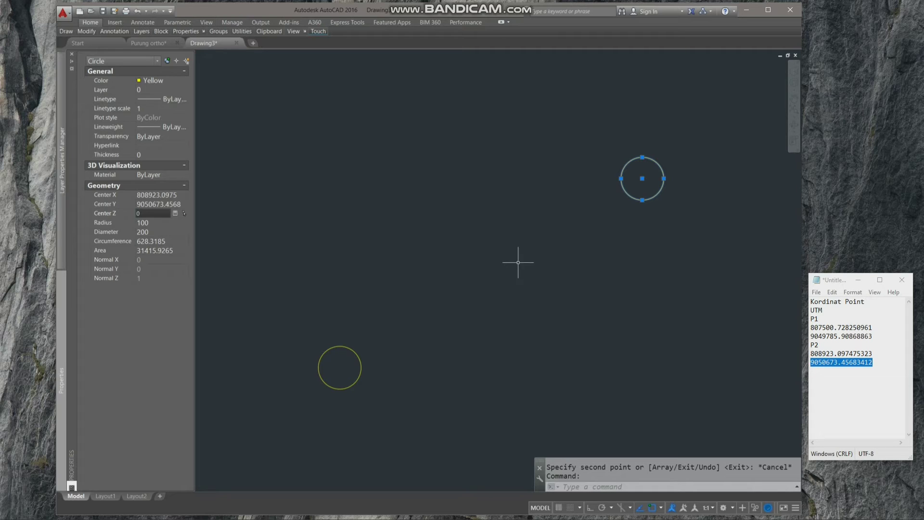
key("Escape")
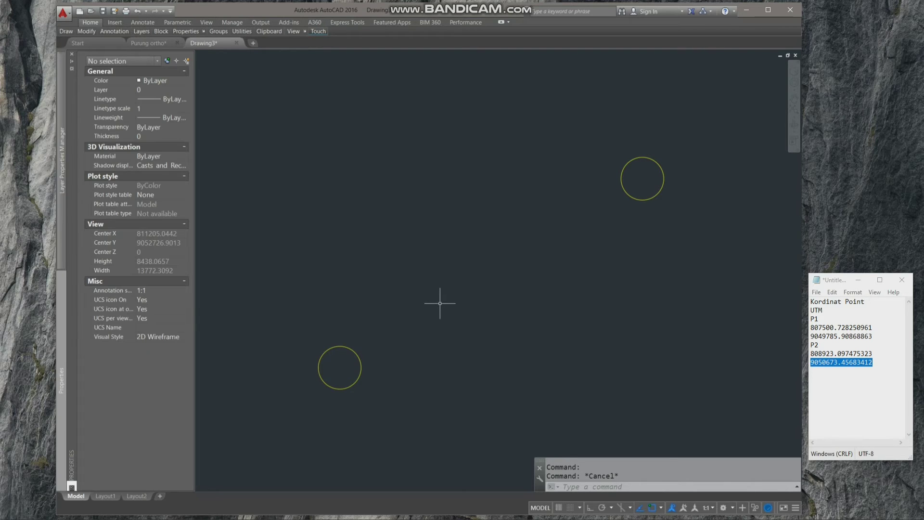
Step: Start an image attach and choose the 'Purung Ortho +point' JPG as the reference file
type("l")
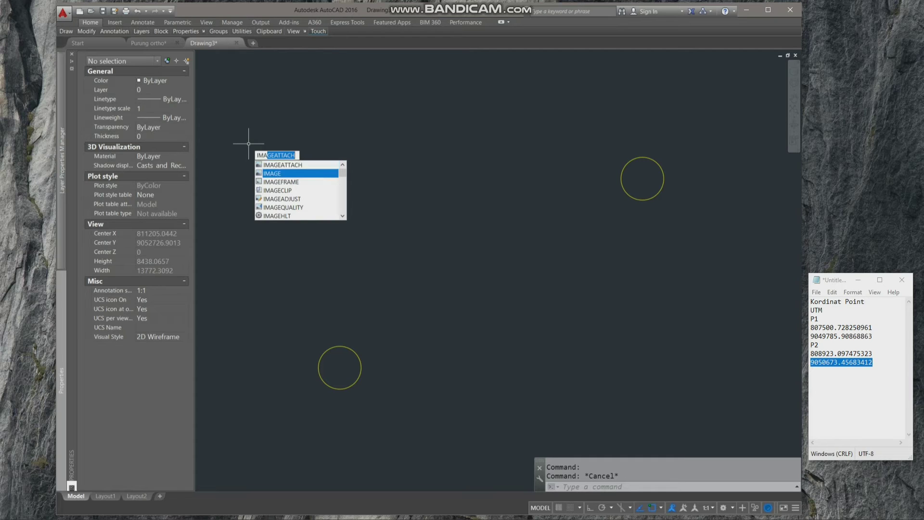
key("Return")
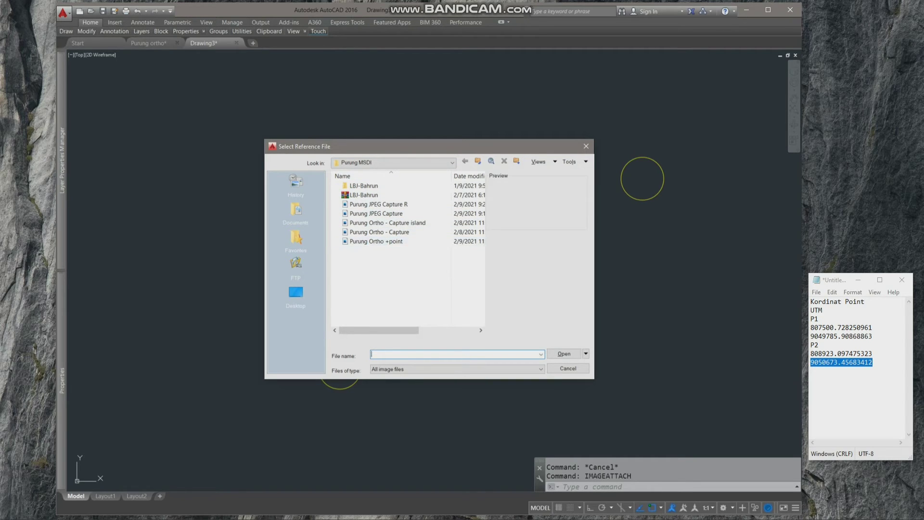
mouse_move(593, 260)
left_mouse_down()
mouse_move(728, 260)
mouse_move(718, 260)
left_mouse_up()
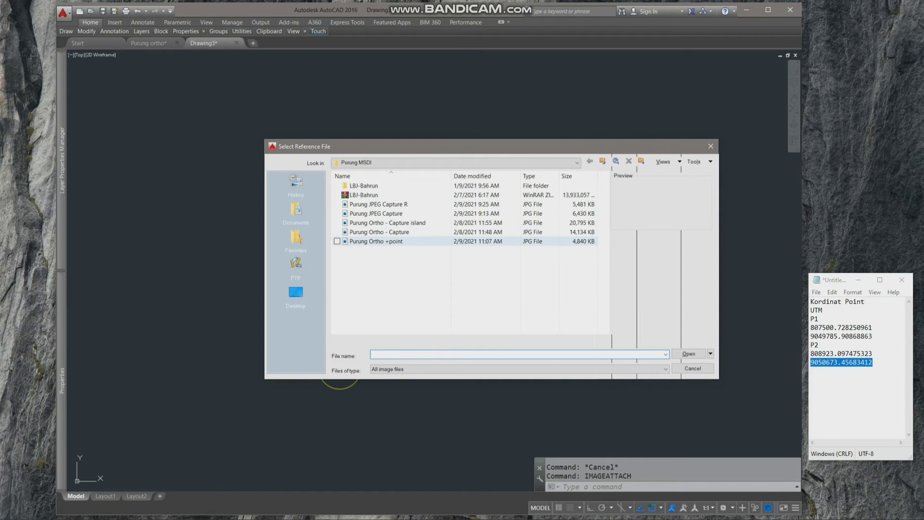
double_click(380, 241)
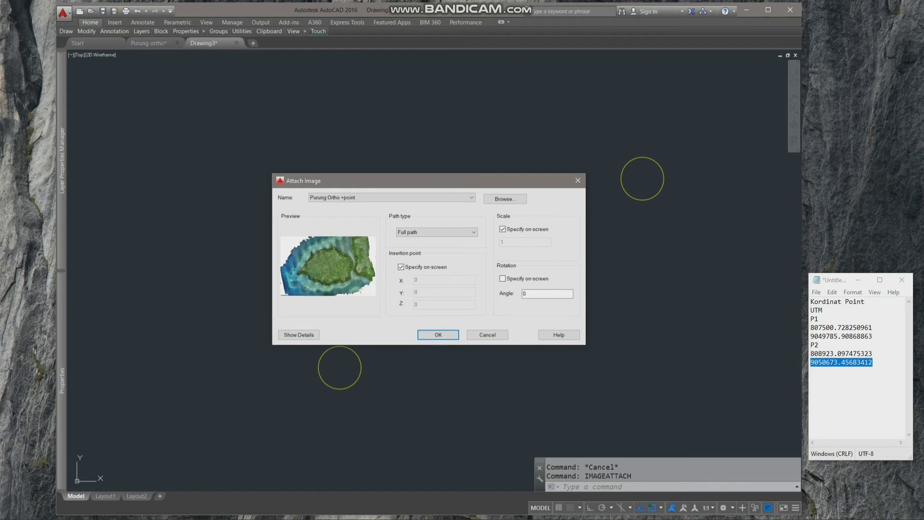
Step: Insert the Purung Ortho +point image at scale 1 and set its draw order to Bring to Front
left_click(438, 335)
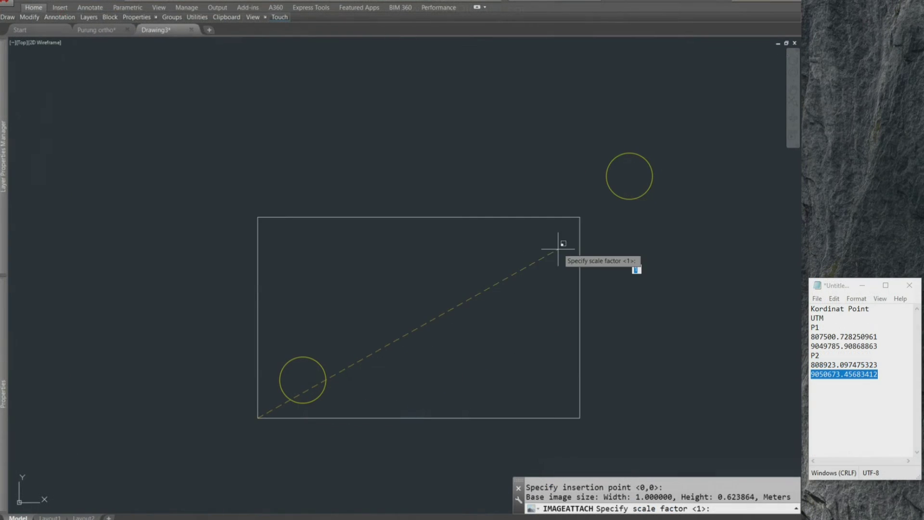
key("Return")
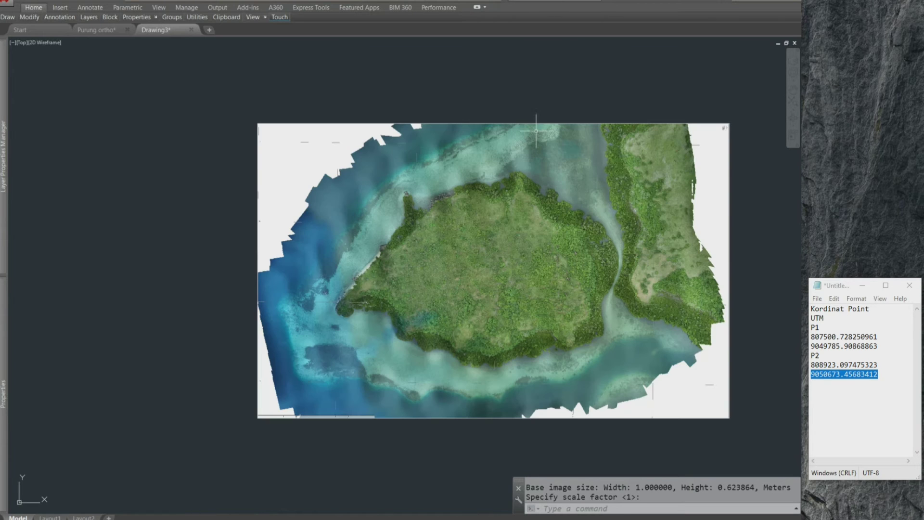
left_click(533, 126)
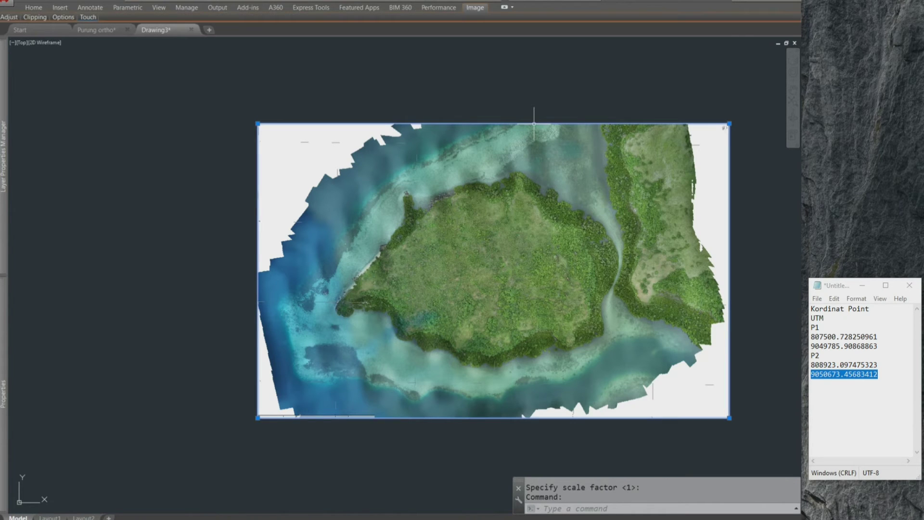
right_click(534, 126)
mouse_move(564, 225)
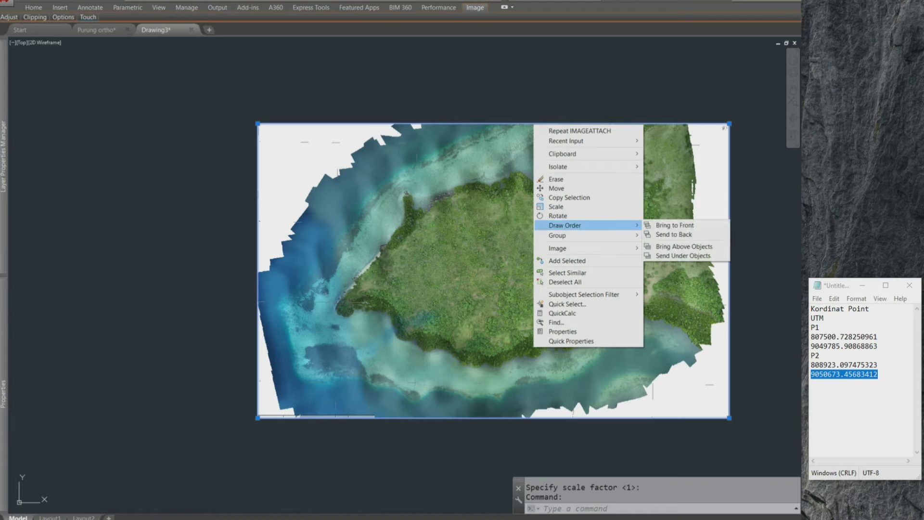
left_click(674, 225)
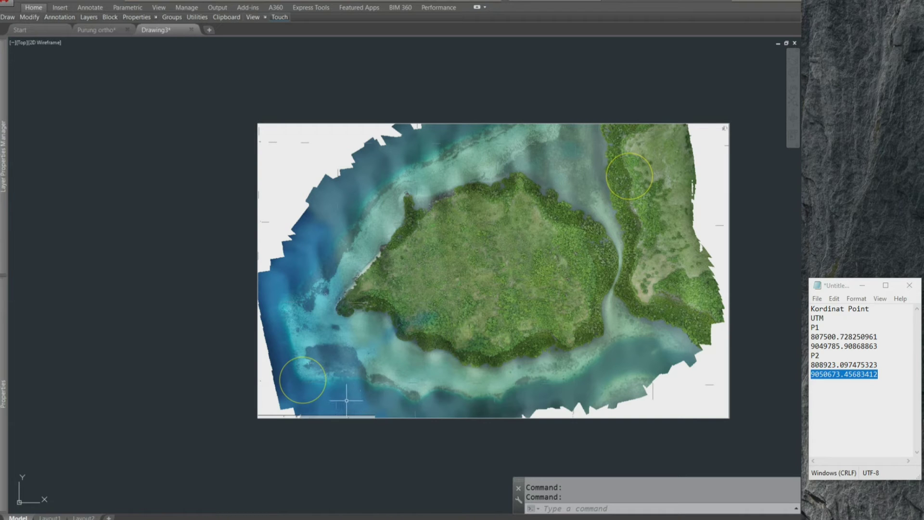
Step: Start ALIGN with the orthophoto as the object to align
scroll(318, 413, "up", 2)
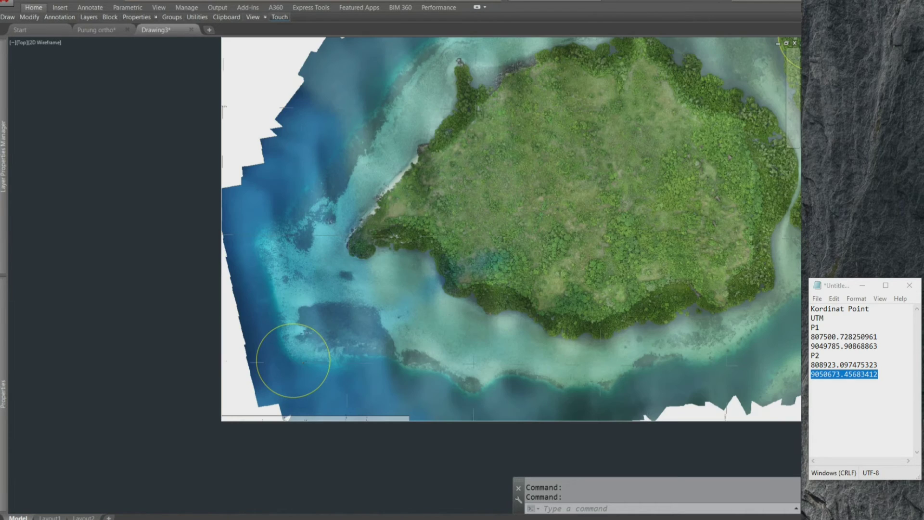
scroll(317, 412, "up", 4)
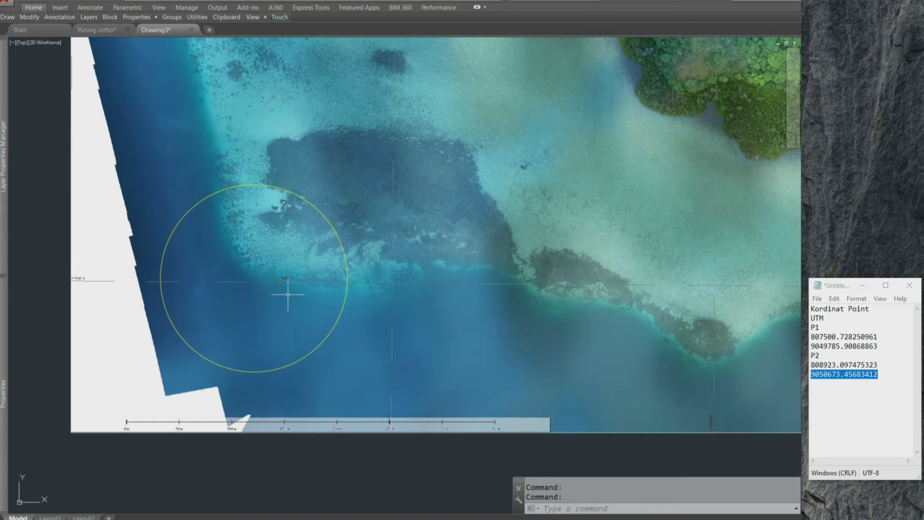
type("align")
key("Return")
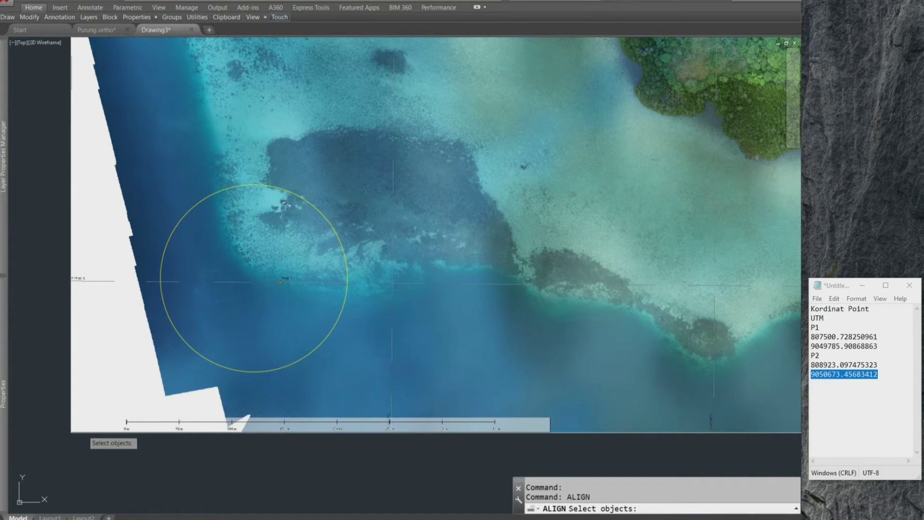
left_click(84, 433)
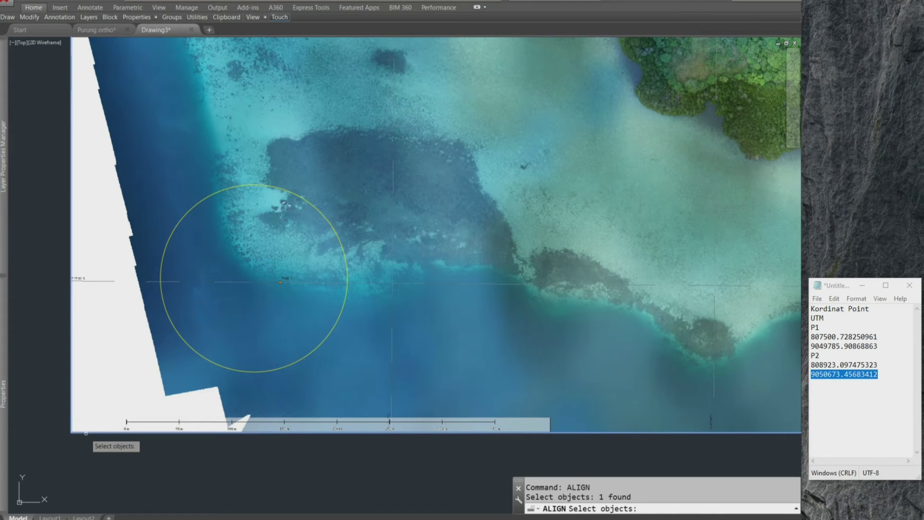
key("Return")
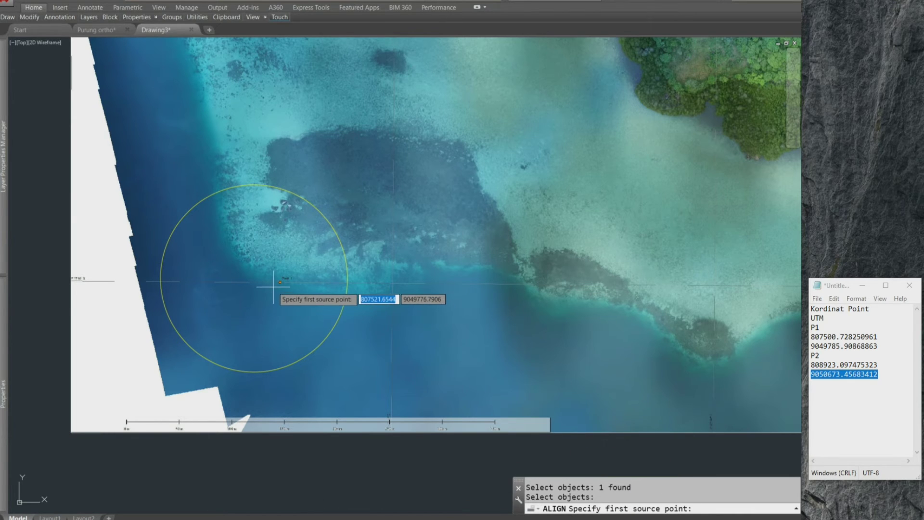
Step: Match the image's Point 1 marker to the lower-left circle's centre as the first point pair
scroll(274, 286, "up", 2)
scroll(284, 289, "up", 3)
scroll(286, 282, "up", 3)
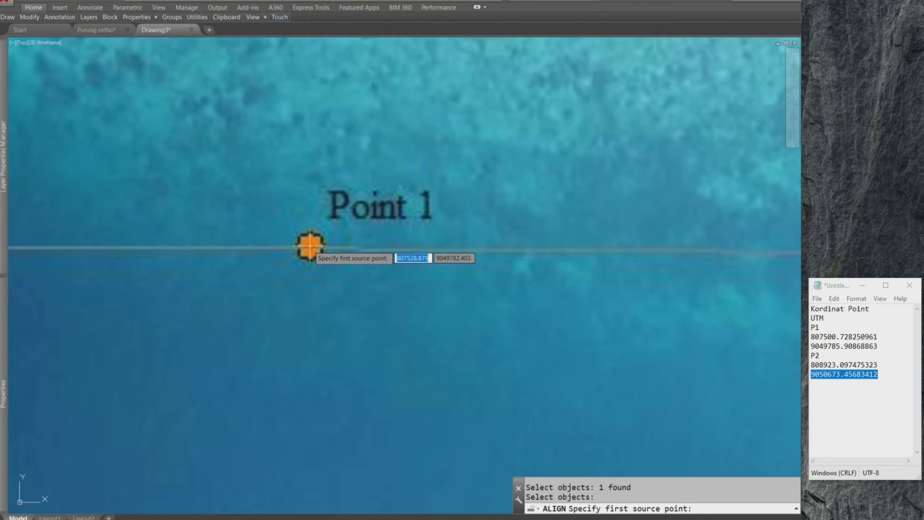
left_click(309, 245)
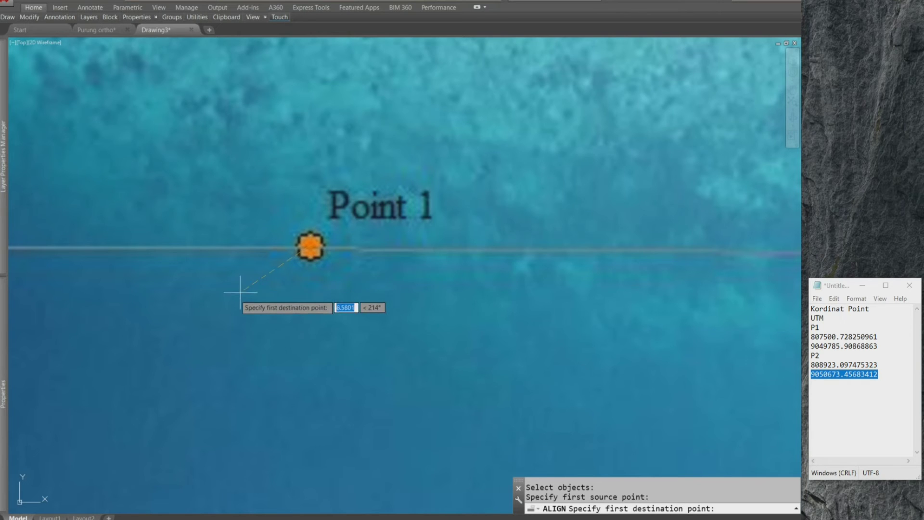
scroll(231, 300, "down", 3)
scroll(231, 300, "down", 2)
scroll(231, 299, "down", 2)
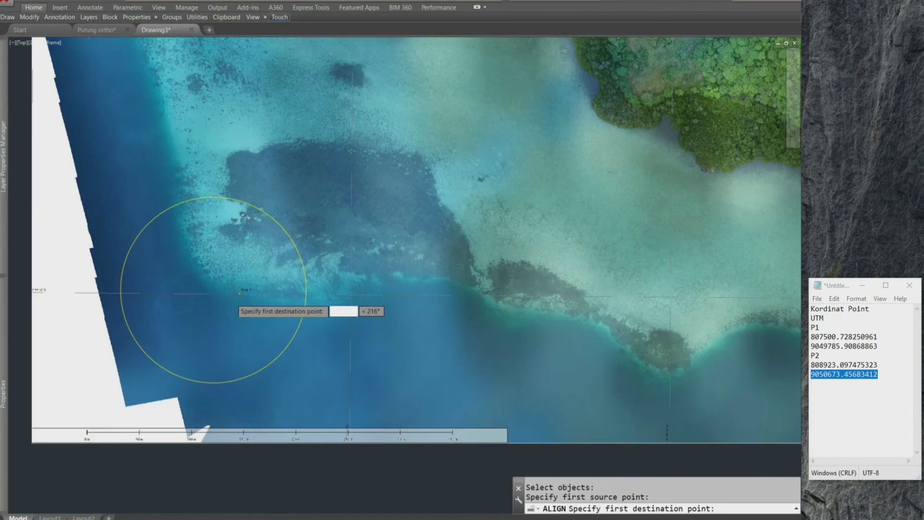
scroll(195, 311, "up", 5)
scroll(192, 315, "up", 2)
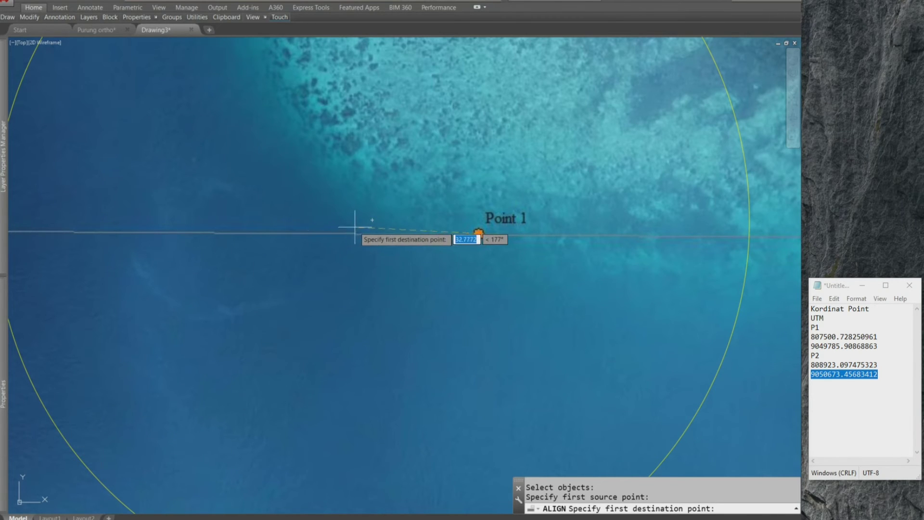
left_click(372, 220)
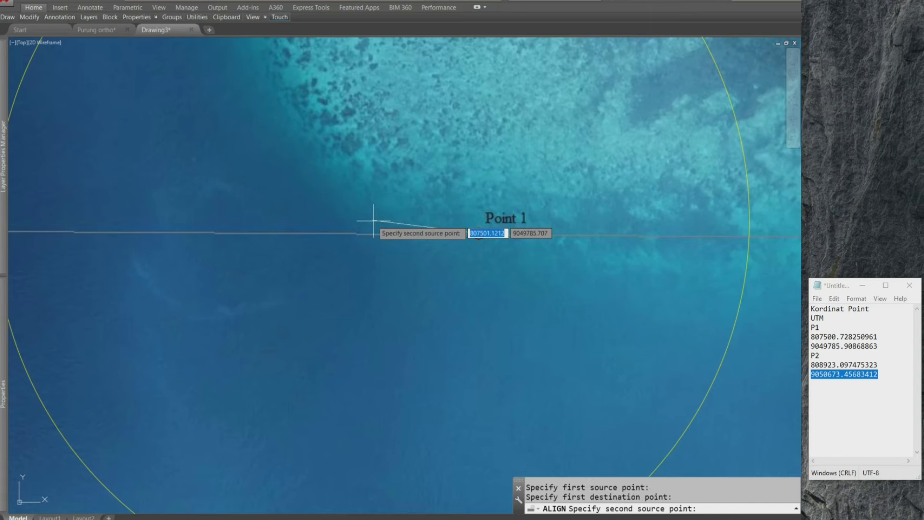
Step: Pan and zoom so the upper-right circle sits in the middle of the view
scroll(441, 273, "down", 5)
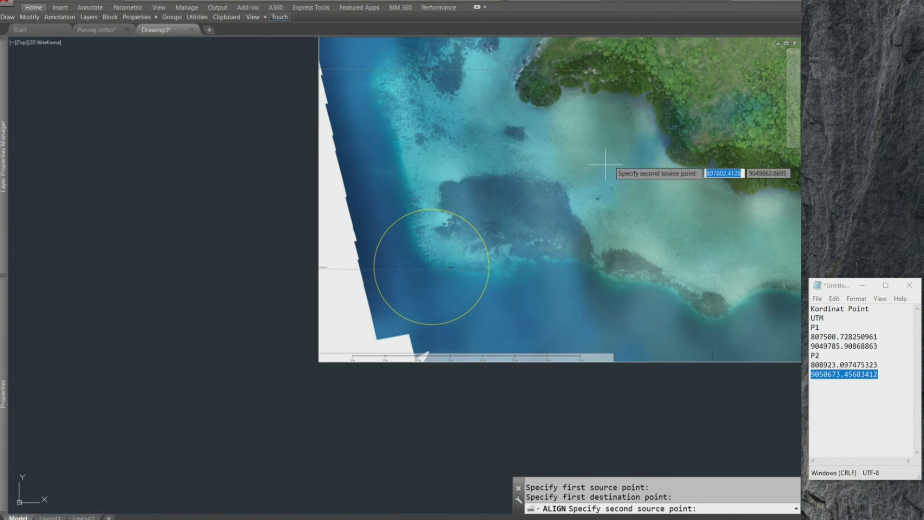
middle_click_drag(602, 161, 119, 395)
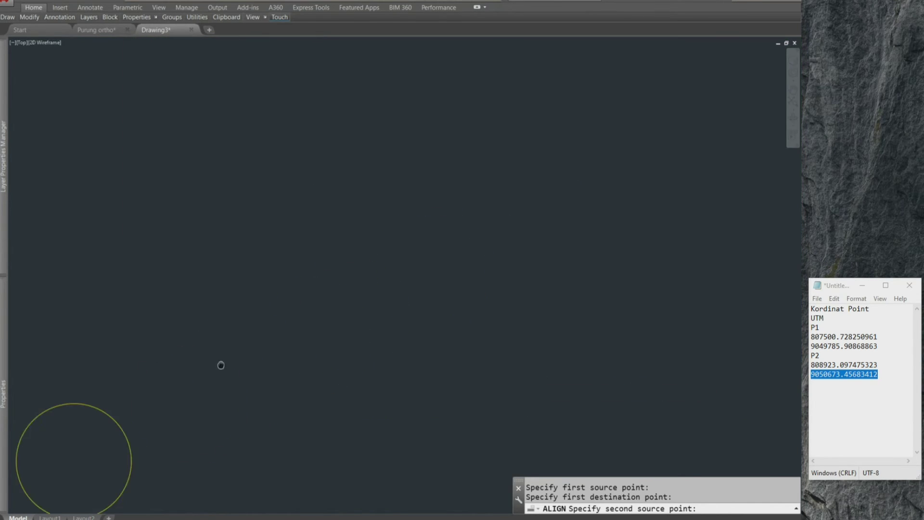
middle_click(119, 395)
middle_click(119, 395)
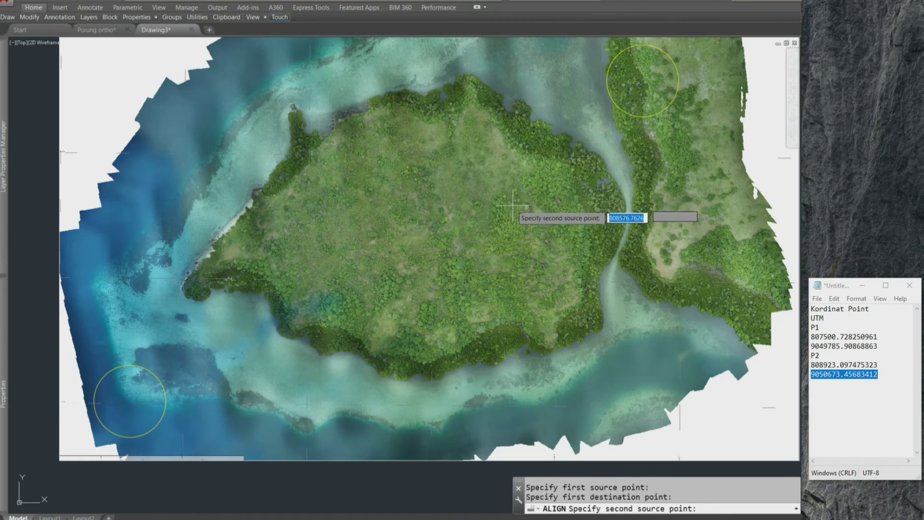
scroll(616, 142, "up", 2)
middle_click_drag(621, 125, 352, 308)
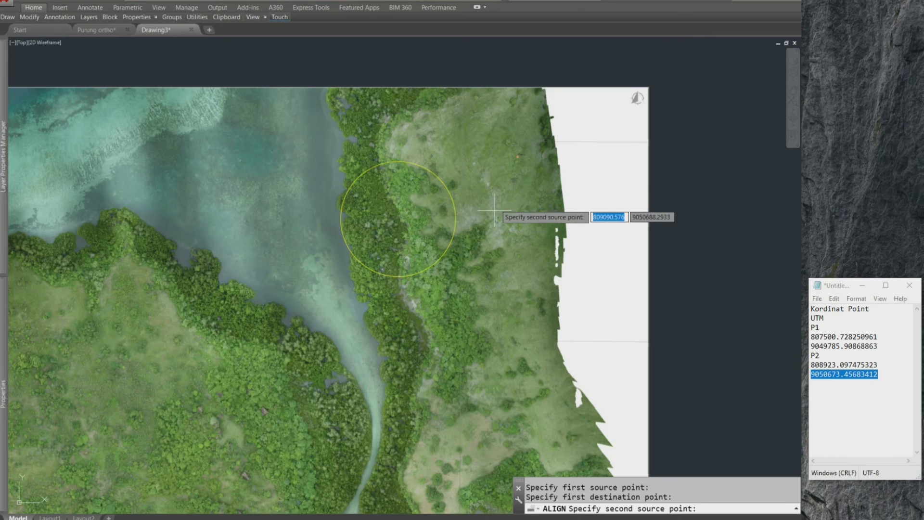
scroll(517, 156, "up", 2)
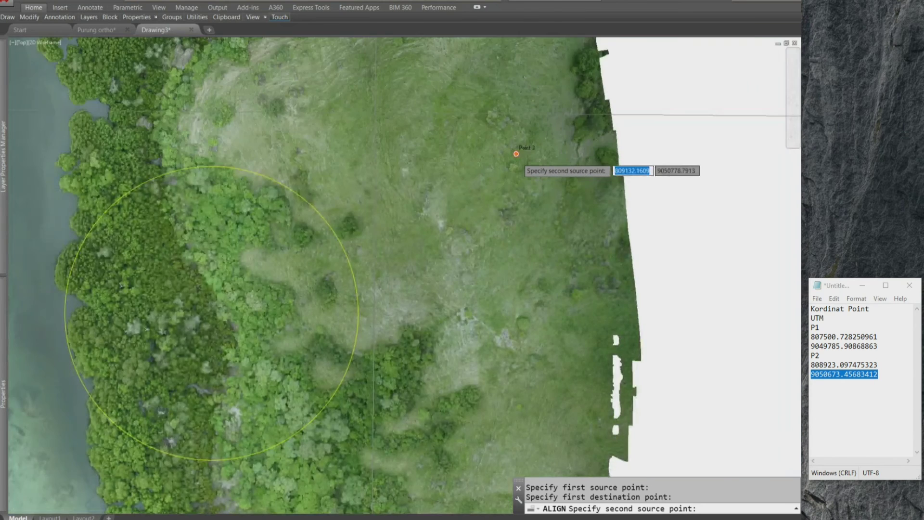
scroll(515, 150, "up", 3)
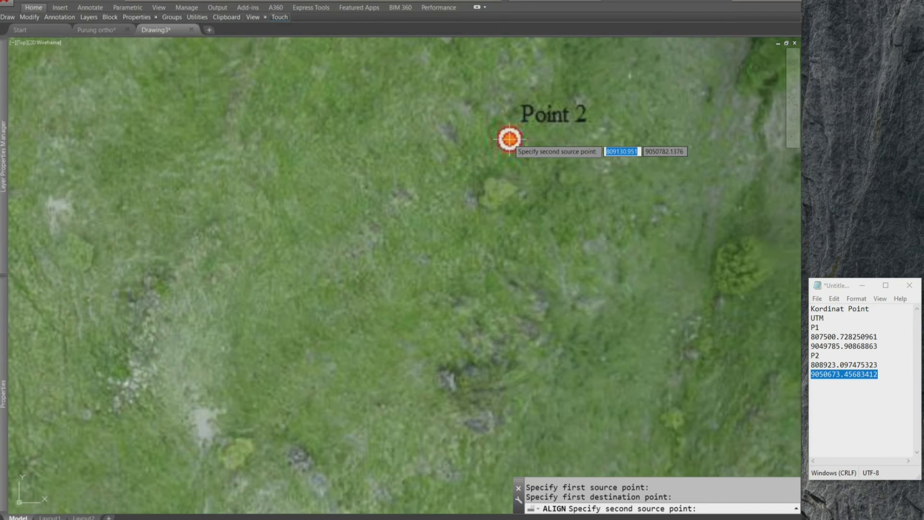
Step: Pair the image's Point 2 marker with the P2 circle centre and finish picking points
left_click(509, 139)
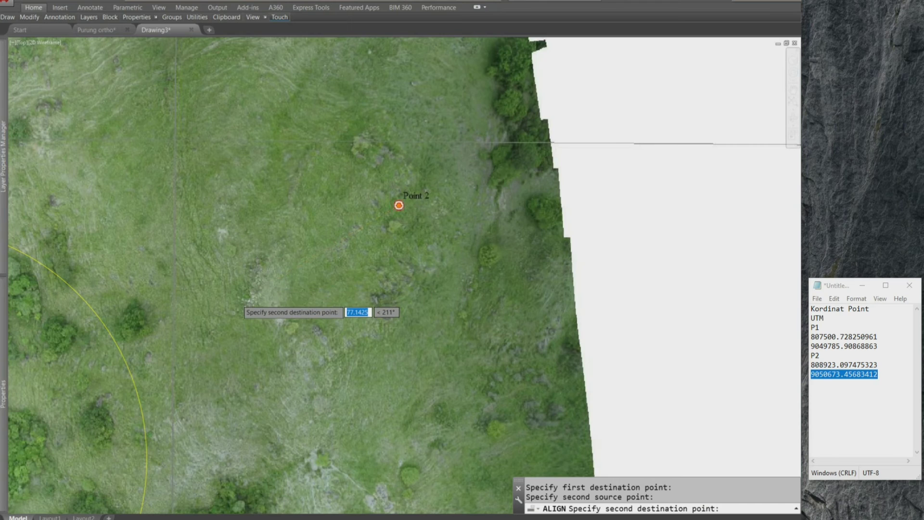
scroll(260, 289, "down", 6)
scroll(176, 318, "up", 1)
middle_click_drag(175, 318, 591, 224)
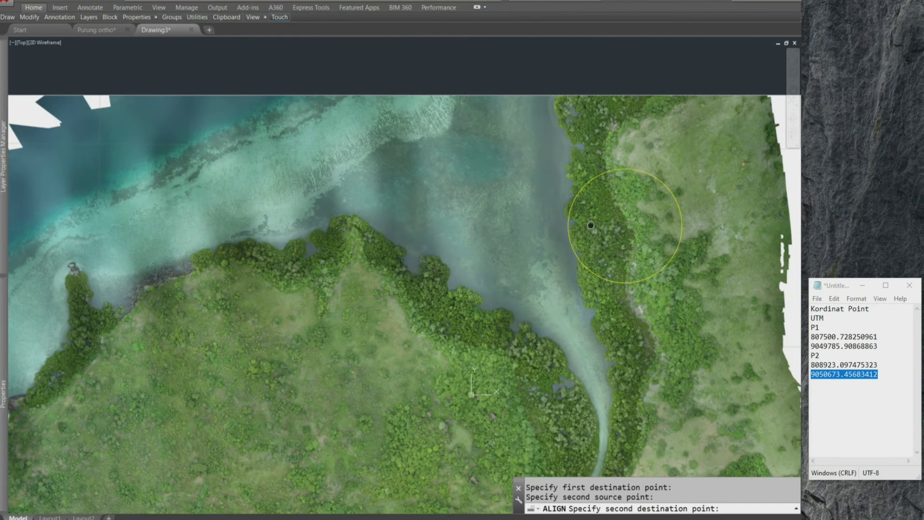
scroll(658, 206, "up", 2)
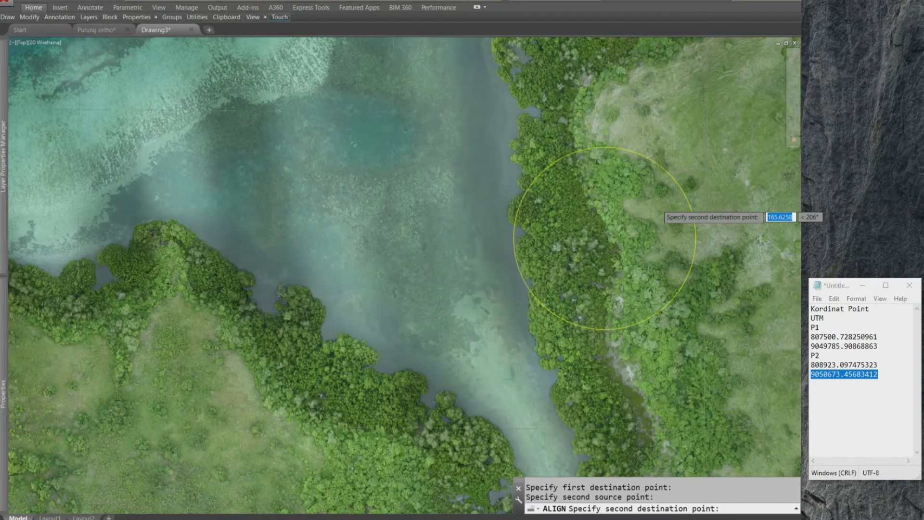
scroll(658, 205, "up", 2)
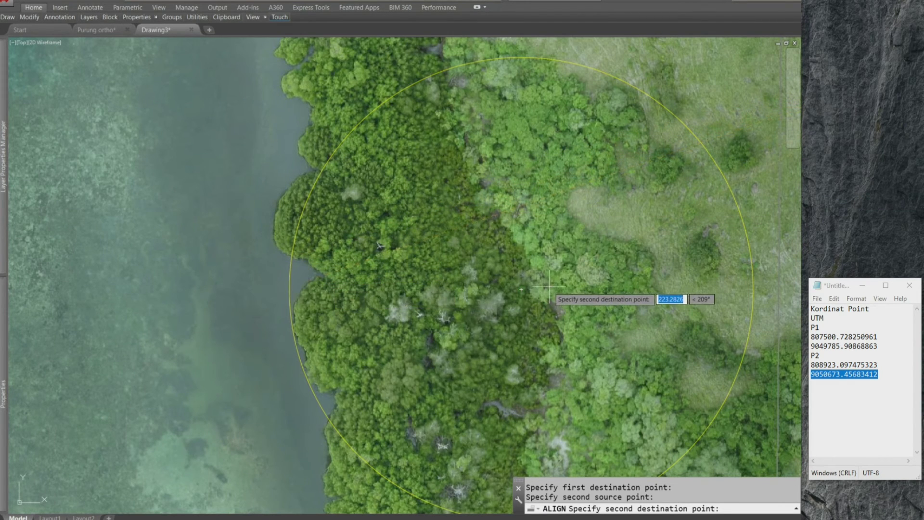
left_click(521, 289)
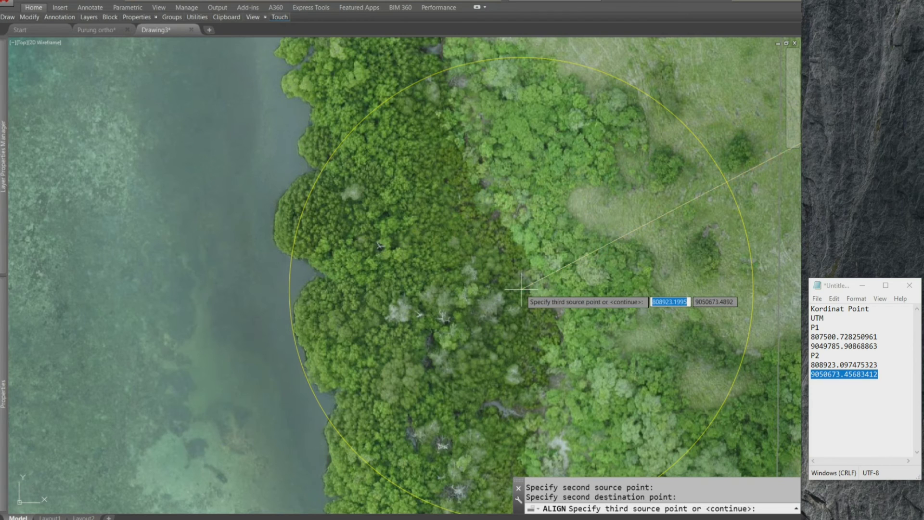
key("Return")
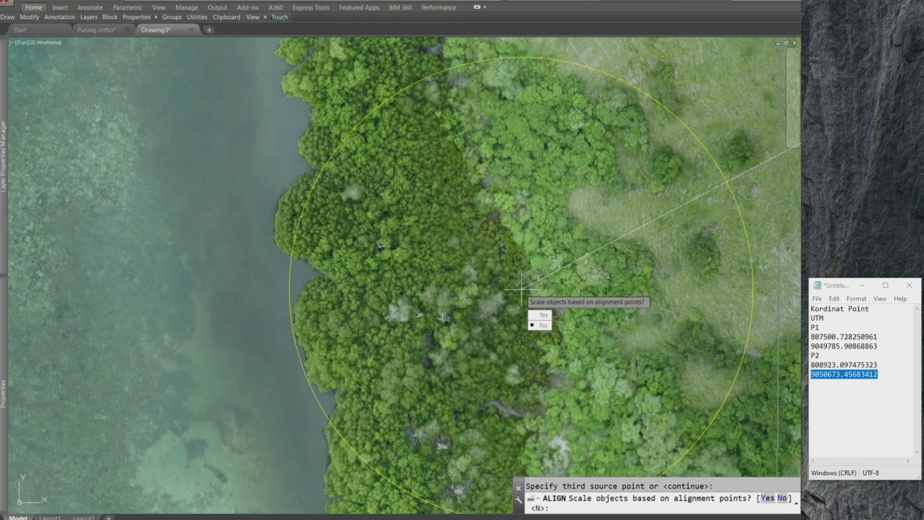
Step: Answer Y to scale the orthophoto to the points, then zoom in to check Point 1
type("y")
key("Return")
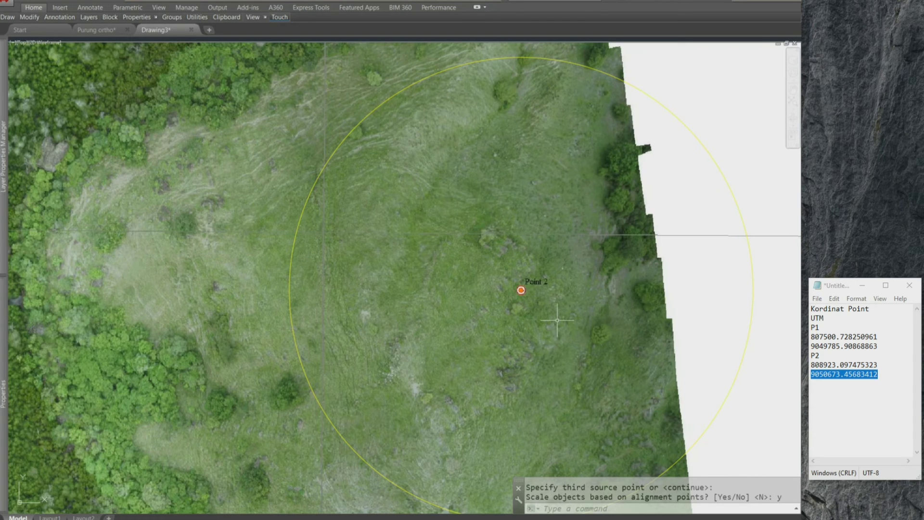
scroll(484, 293, "down", 2)
scroll(484, 293, "down", 3)
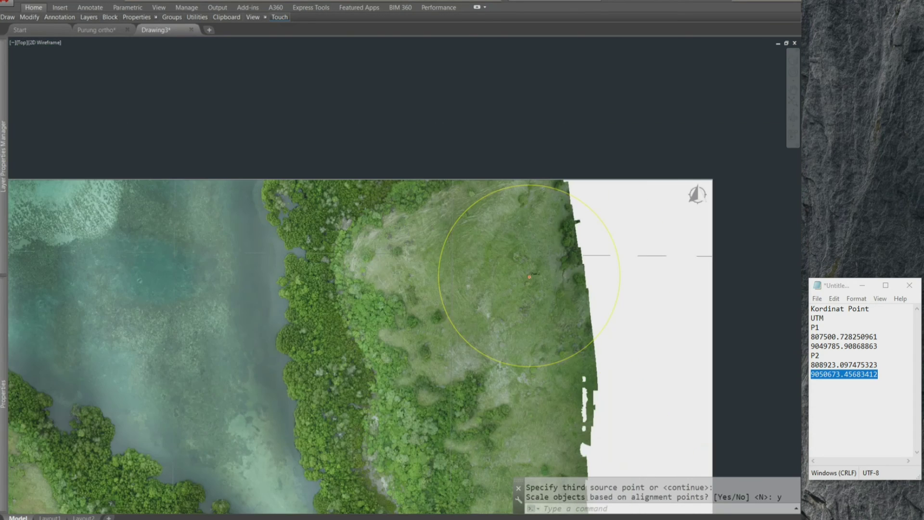
scroll(484, 293, "down", 4)
middle_click_drag(220, 372, 560, 156)
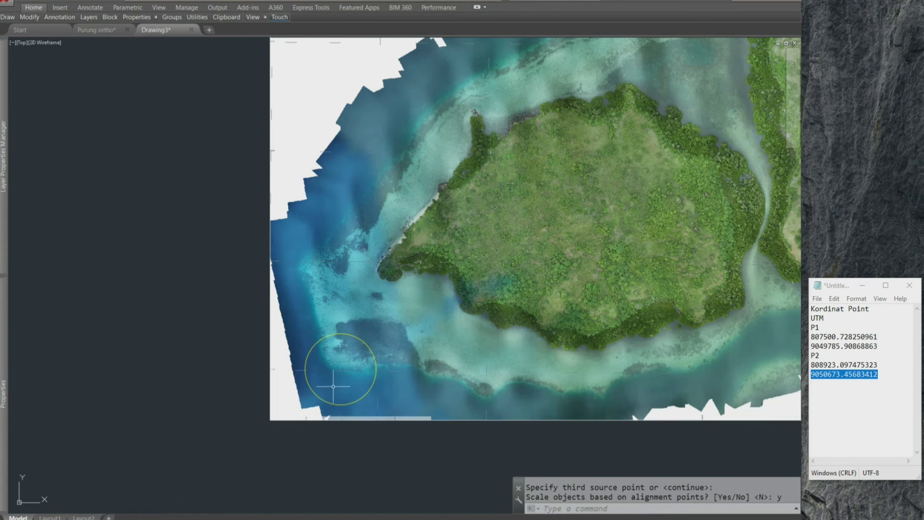
scroll(341, 368, "up", 2)
scroll(341, 366, "up", 2)
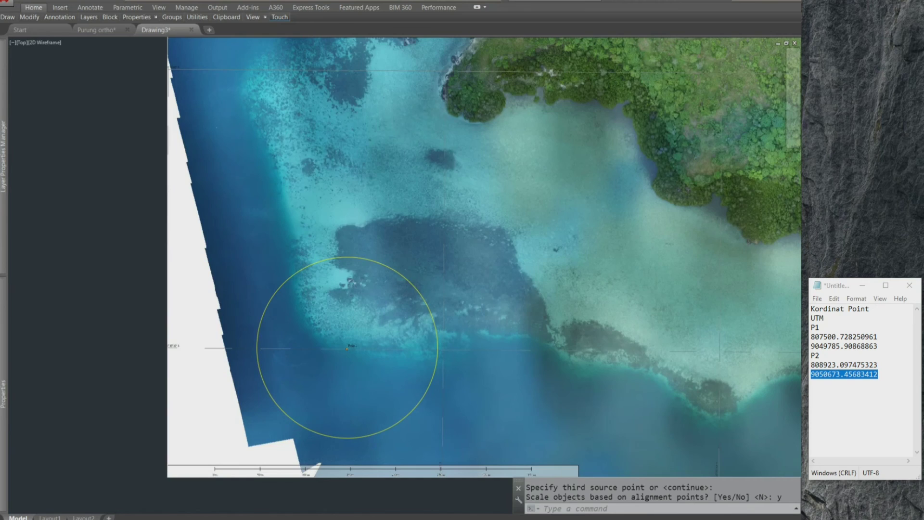
scroll(344, 361, "up", 4)
scroll(345, 359, "up", 2)
scroll(345, 359, "down", 4)
scroll(342, 360, "down", 2)
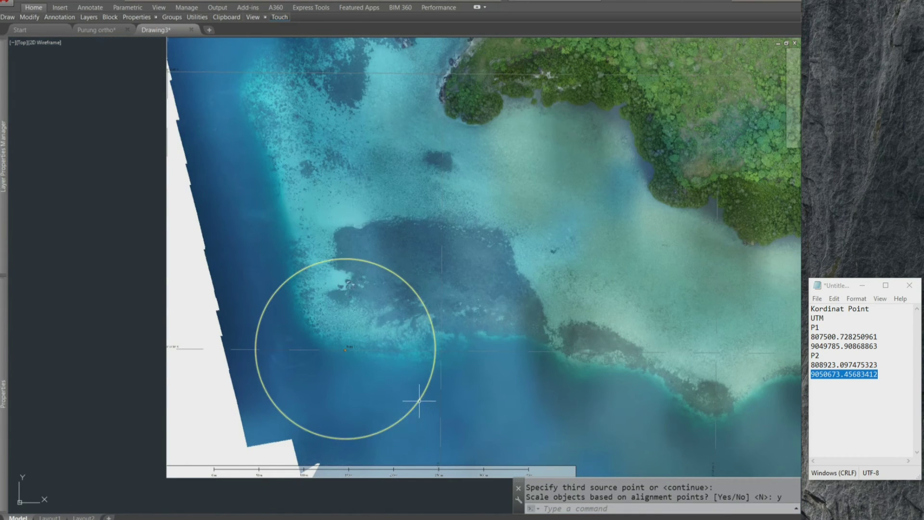
mouse_move(419, 397)
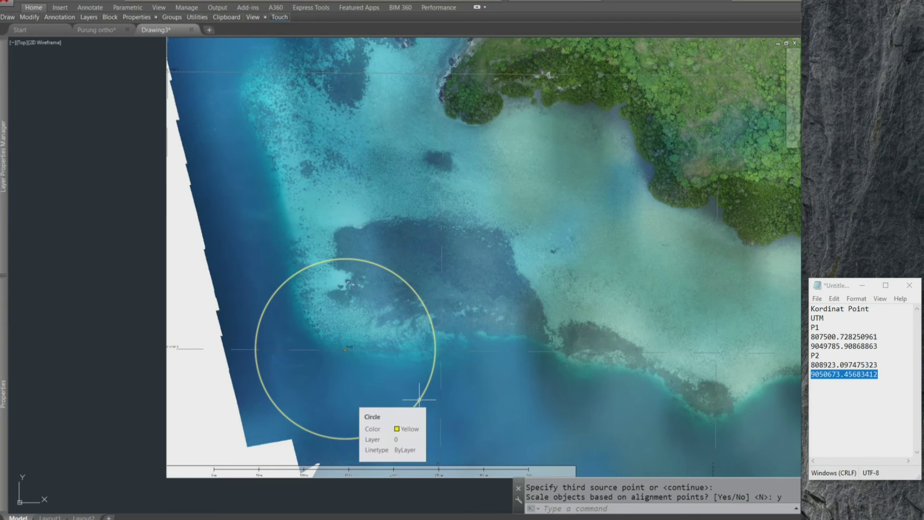
Step: Scale the Point 1 yellow circle by .1 about its centre
key("Return")
type("sc")
key("Return")
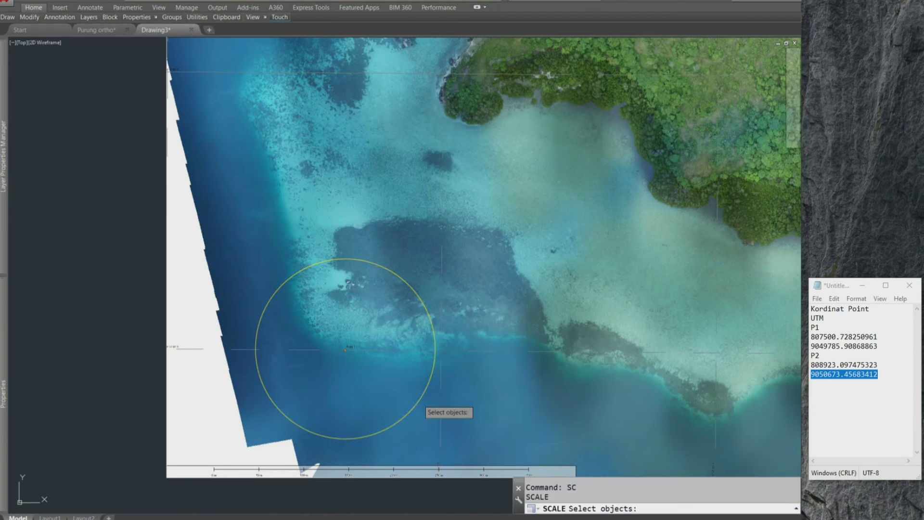
left_click(419, 398)
key("Return")
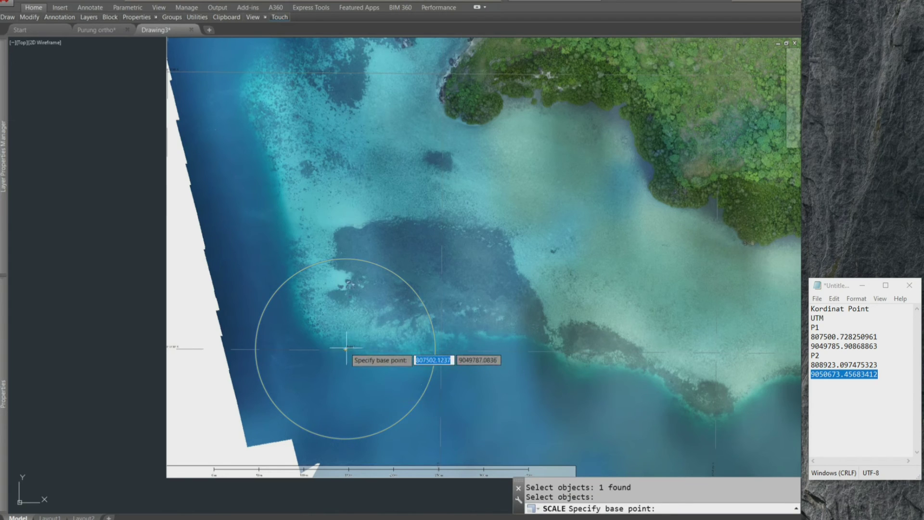
scroll(345, 349, "up", 4)
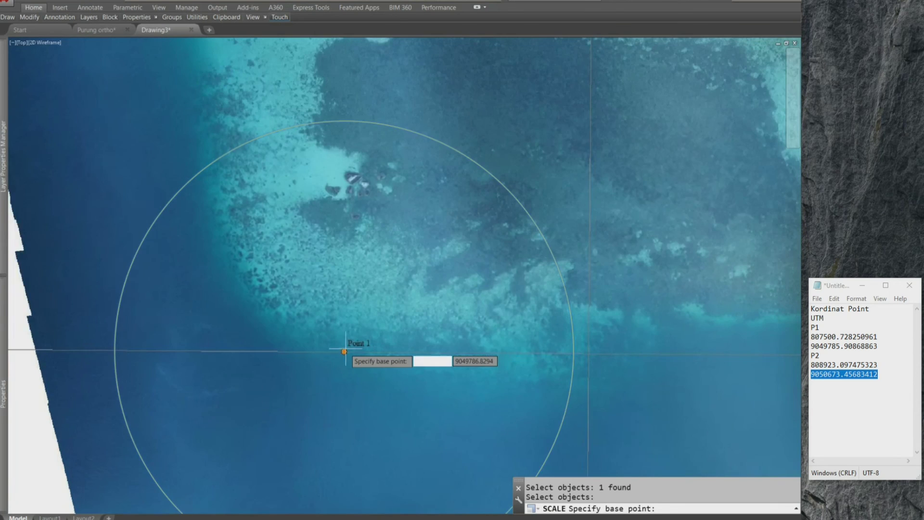
scroll(344, 351, "up", 3)
scroll(345, 355, "up", 2)
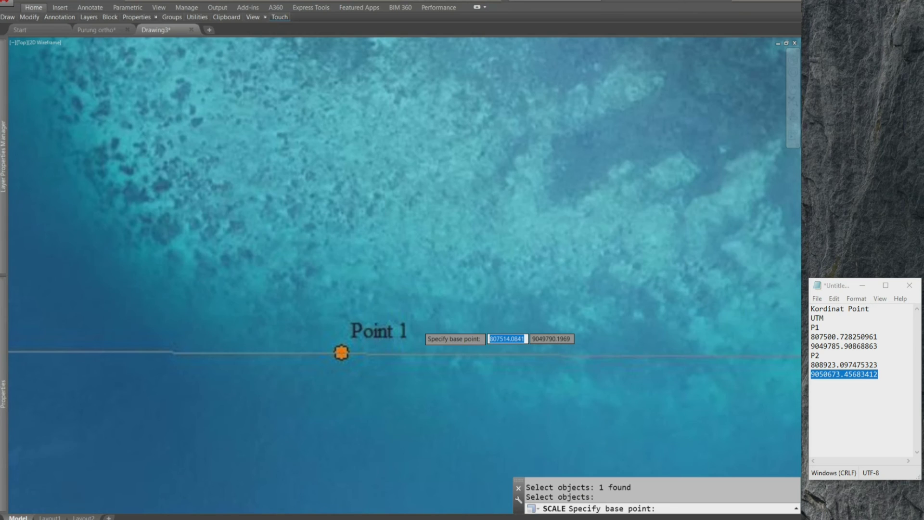
scroll(420, 325, "down", 4)
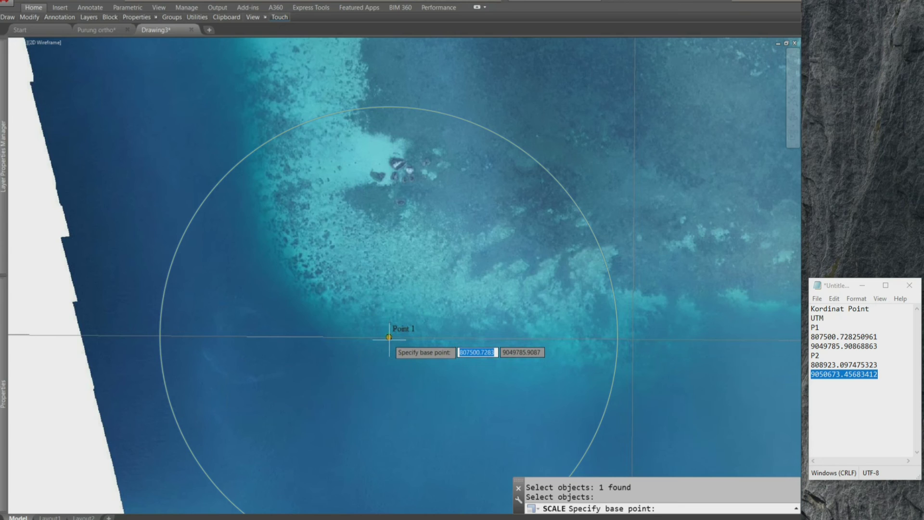
left_click(389, 336)
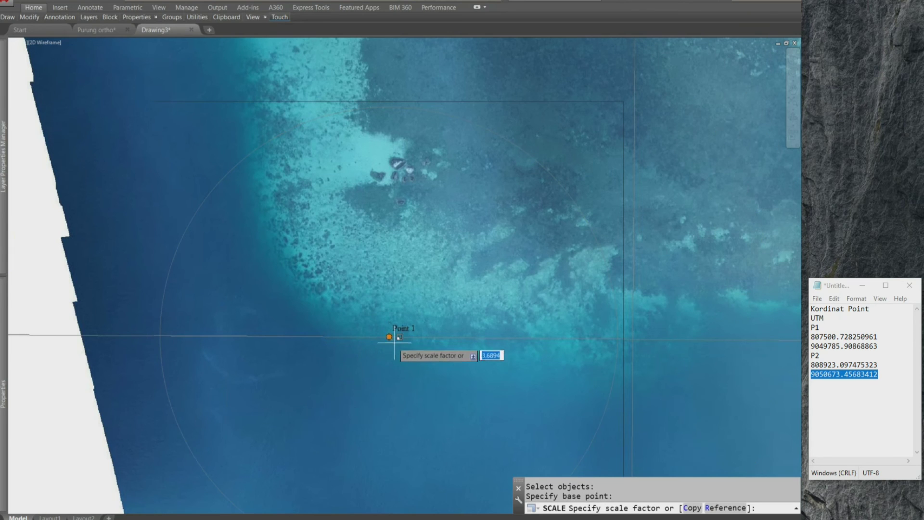
type(".1")
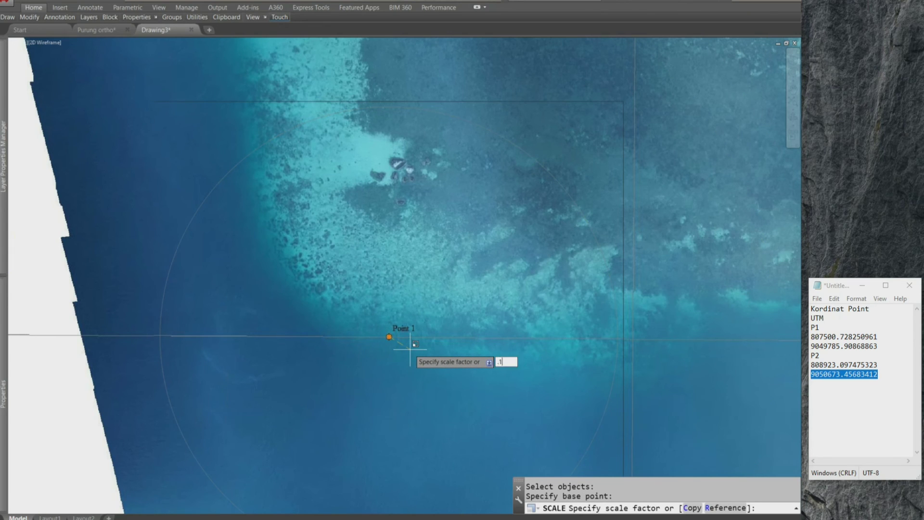
key("Return")
scroll(455, 318, "down", 2)
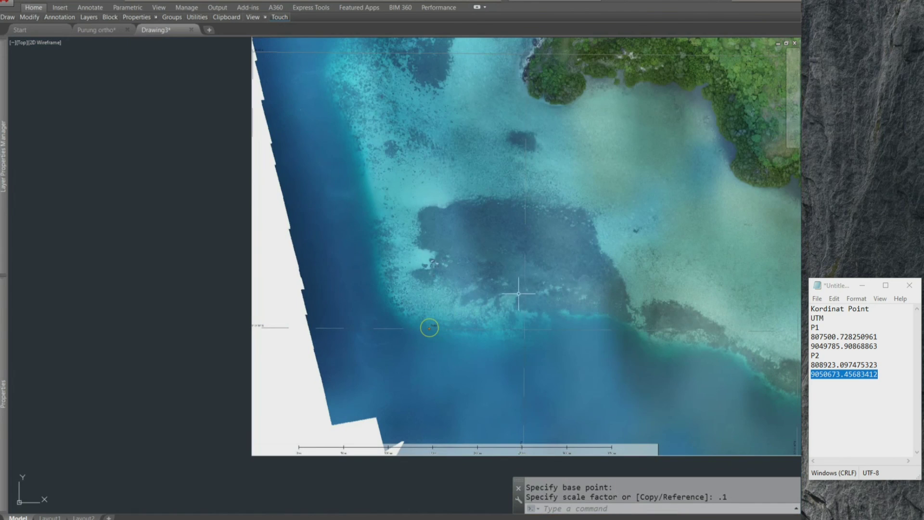
scroll(601, 243, "down", 3)
middle_click_drag(615, 225, 180, 406)
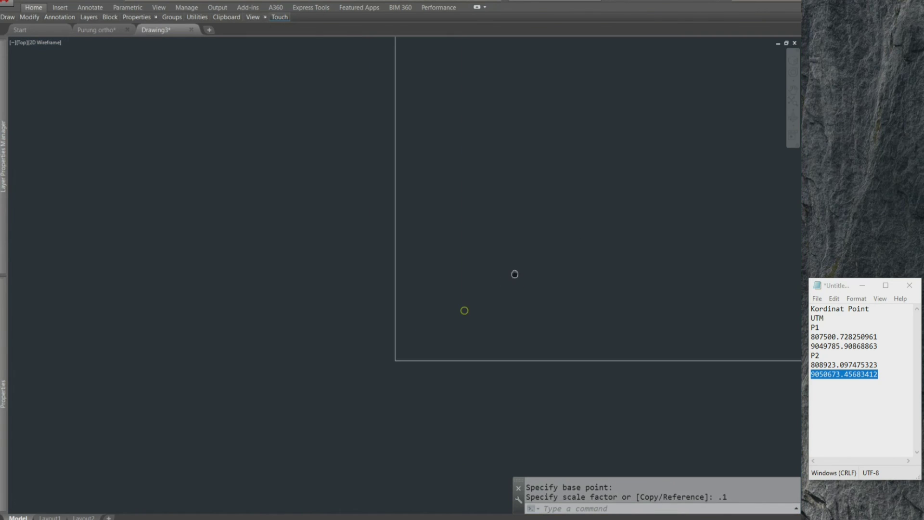
key("Escape")
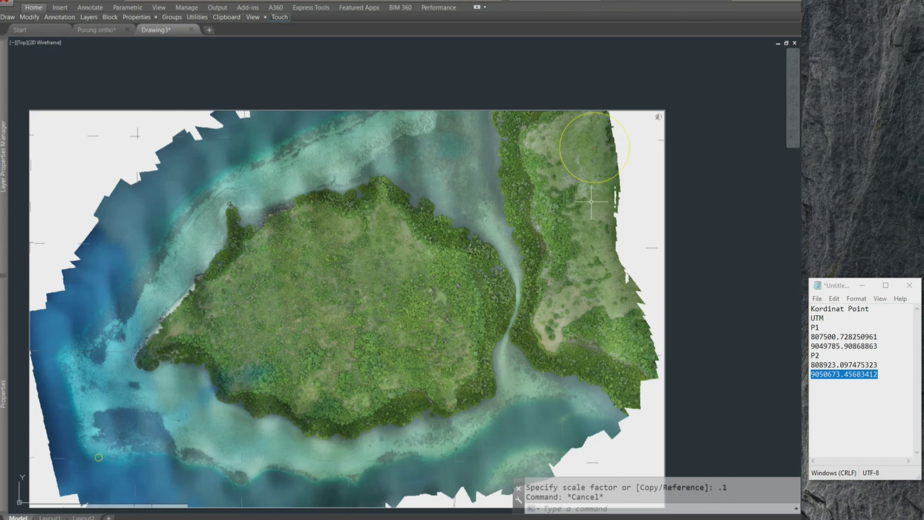
type("sc")
Step: Scale the Point 2 yellow circle by .1 about its centre
key("Return")
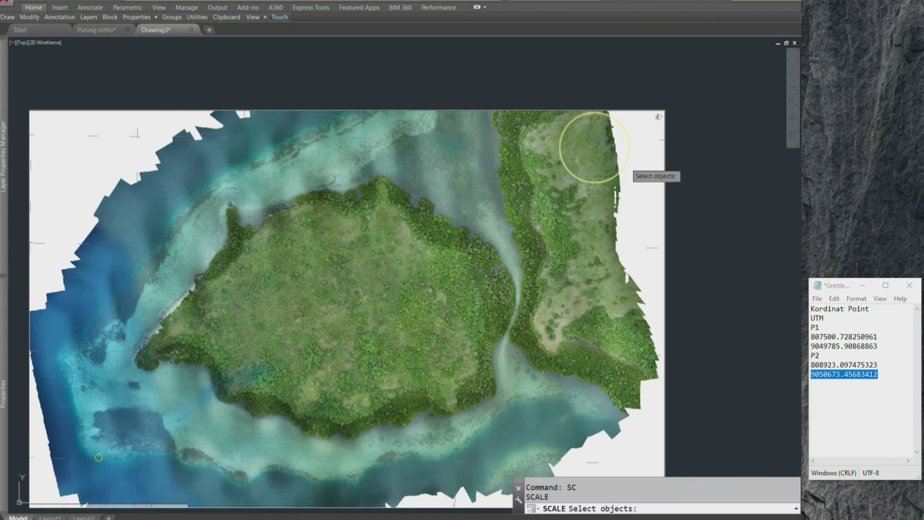
left_click(591, 184)
key("Return")
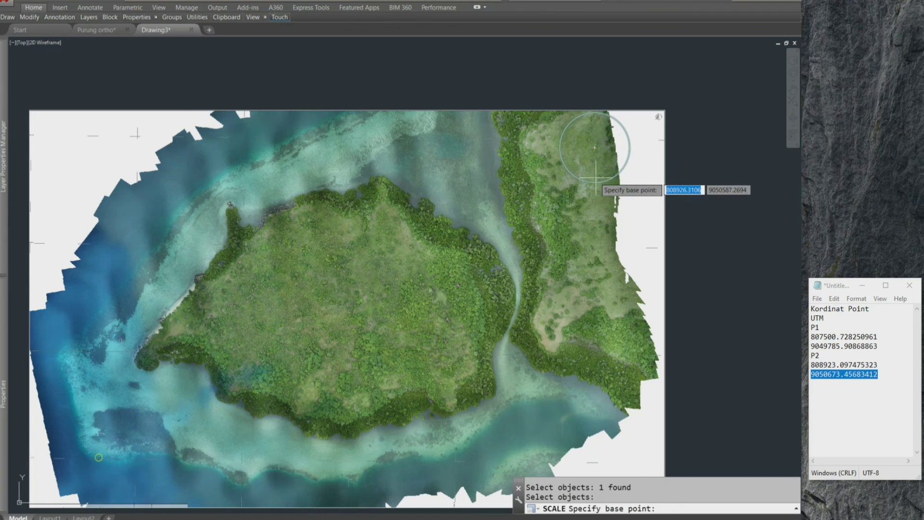
left_click(594, 147)
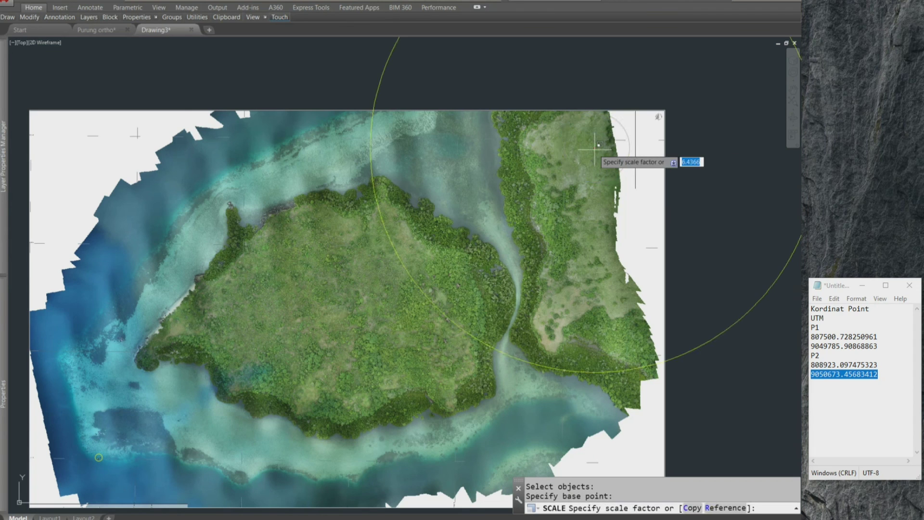
key("BackSpace")
key("Return")
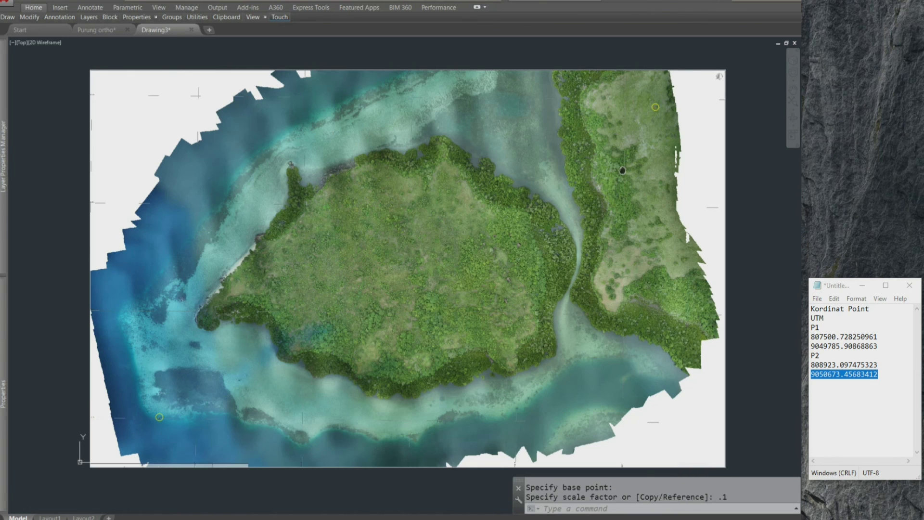
Step: Zoom to extents, then zoom-window around the orthomosaic so it fills the viewport
type("z")
key("Return")
type("e")
key("Return")
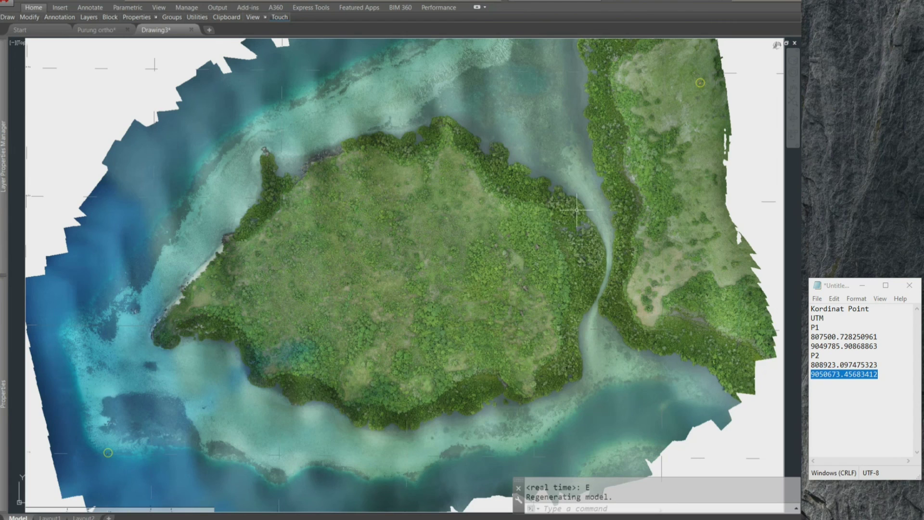
scroll(571, 204, "down", 2)
type("z")
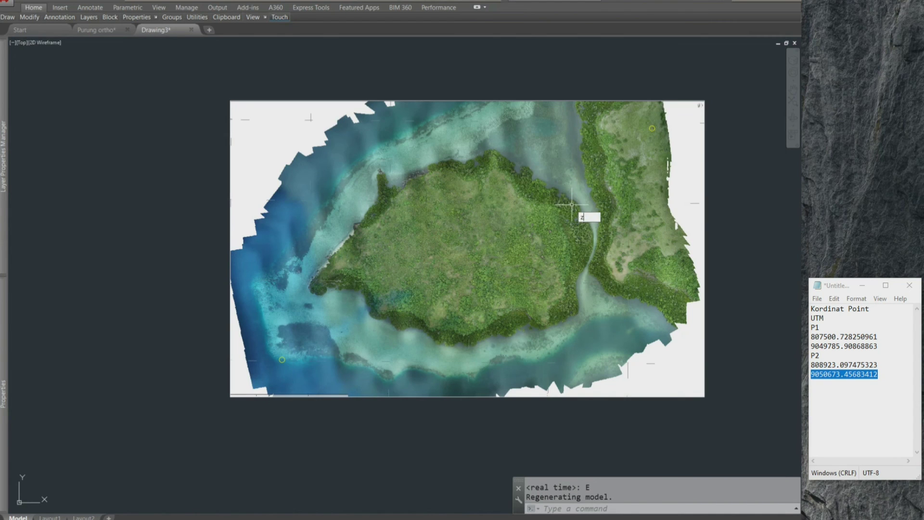
key("Return")
left_click(205, 94)
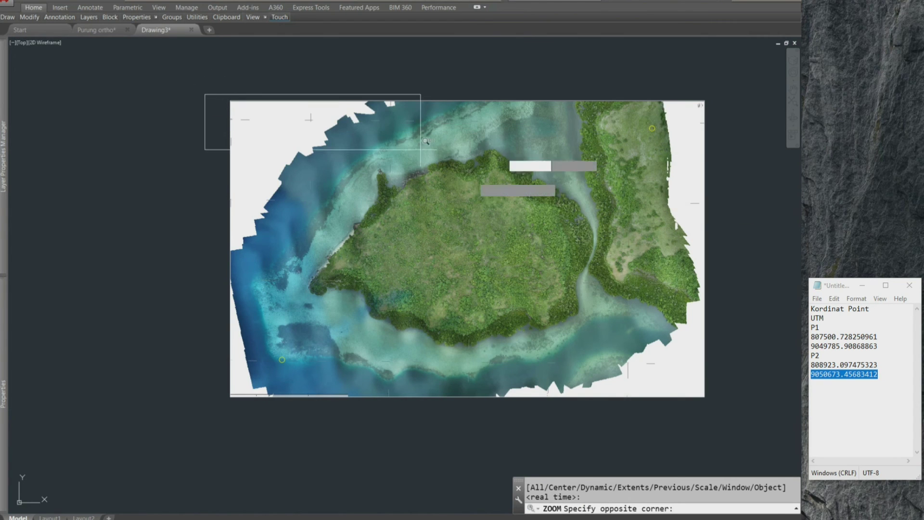
left_click(717, 408)
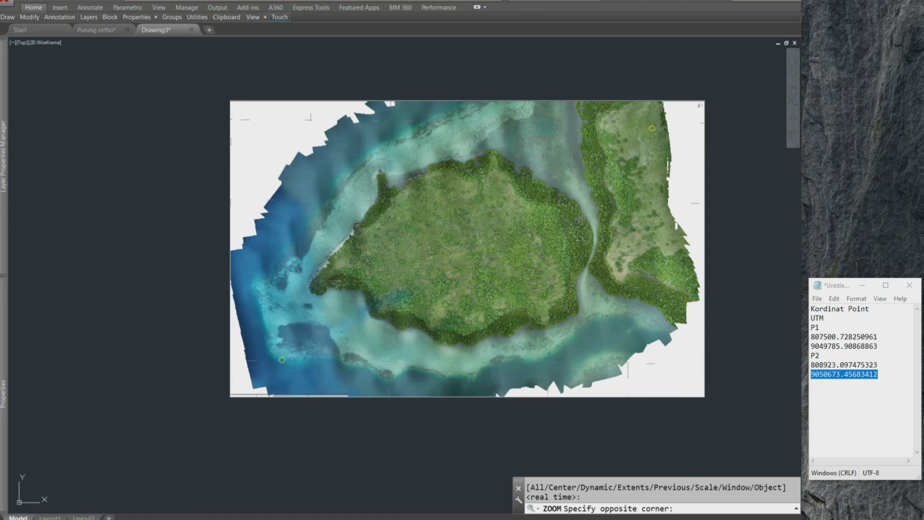